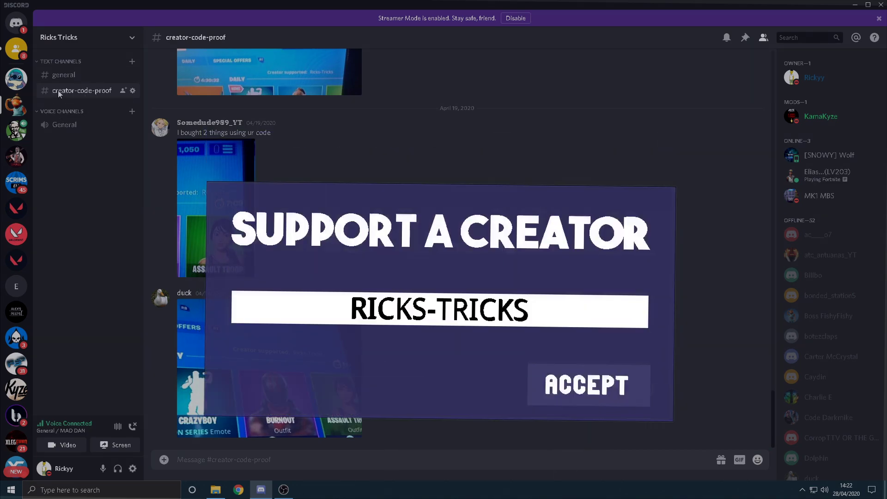
Look through the proof screenshots posted in the creator-code-proof channel and close Discord
{"action": "left_click", "coordinate": [70, 75]}
{"action": "left_click", "coordinate": [82, 91]}
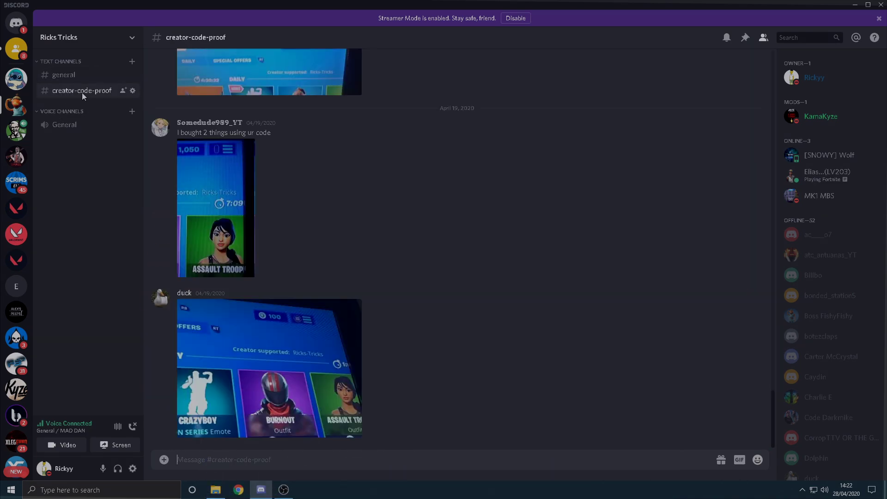
{"action": "scroll", "coordinate": [392, 322], "scroll_direction": "up", "scroll_amount": 15}
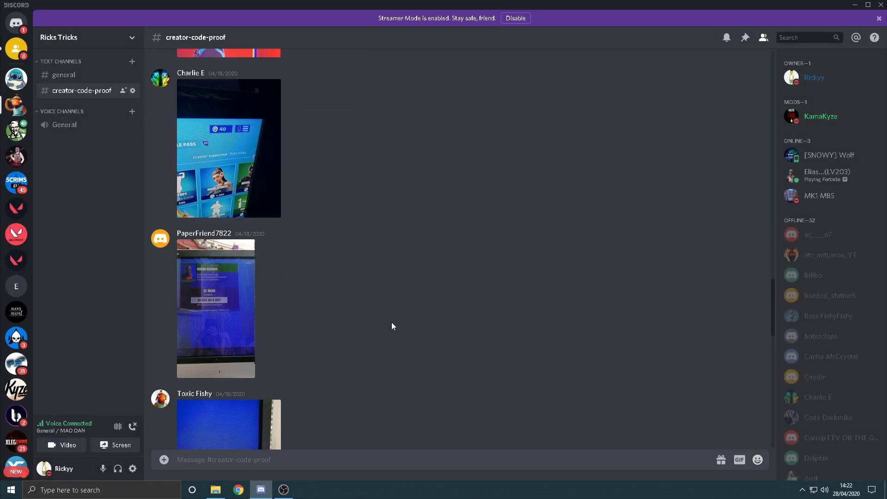
{"action": "scroll", "coordinate": [391, 323], "scroll_direction": "up", "scroll_amount": 8}
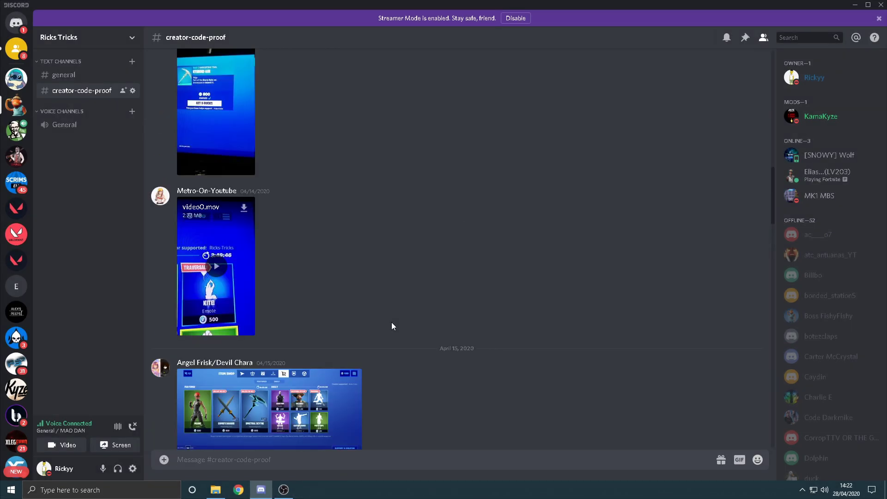
{"action": "scroll", "coordinate": [392, 323], "scroll_direction": "down", "scroll_amount": 15}
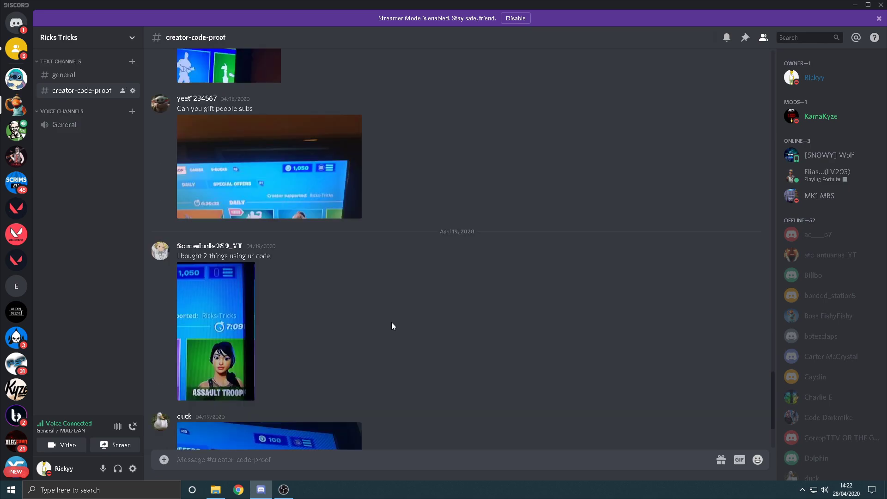
{"action": "scroll", "coordinate": [392, 326], "scroll_direction": "down", "scroll_amount": 3}
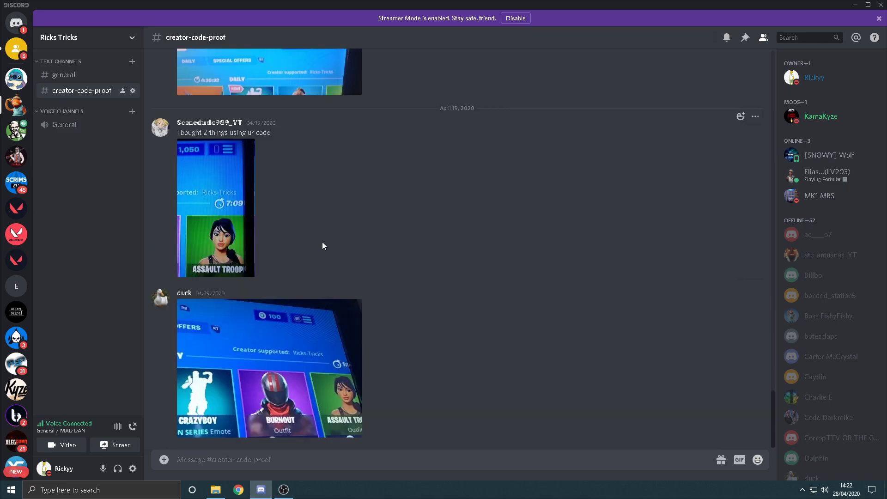
{"action": "scroll", "coordinate": [263, 278], "scroll_direction": "up", "scroll_amount": 10}
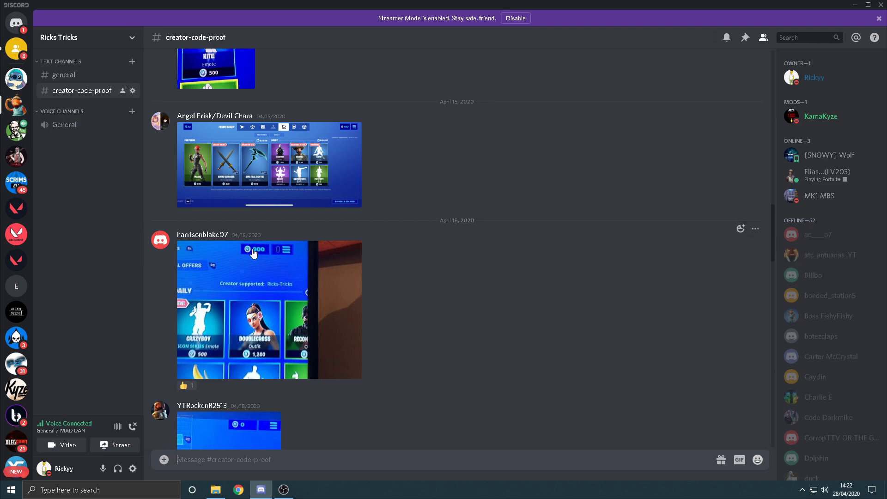
{"action": "scroll", "coordinate": [254, 253], "scroll_direction": "down", "scroll_amount": 10}
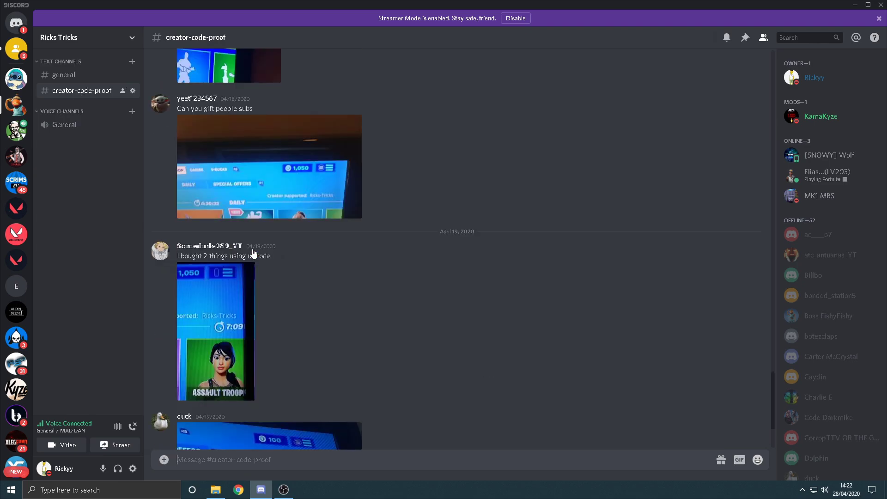
{"action": "scroll", "coordinate": [254, 253], "scroll_direction": "down", "scroll_amount": 3}
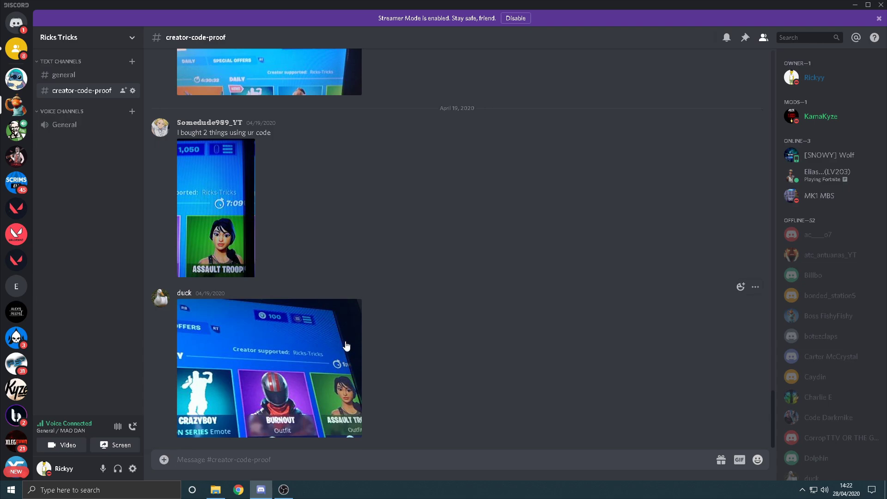
{"action": "left_click", "coordinate": [882, 6]}
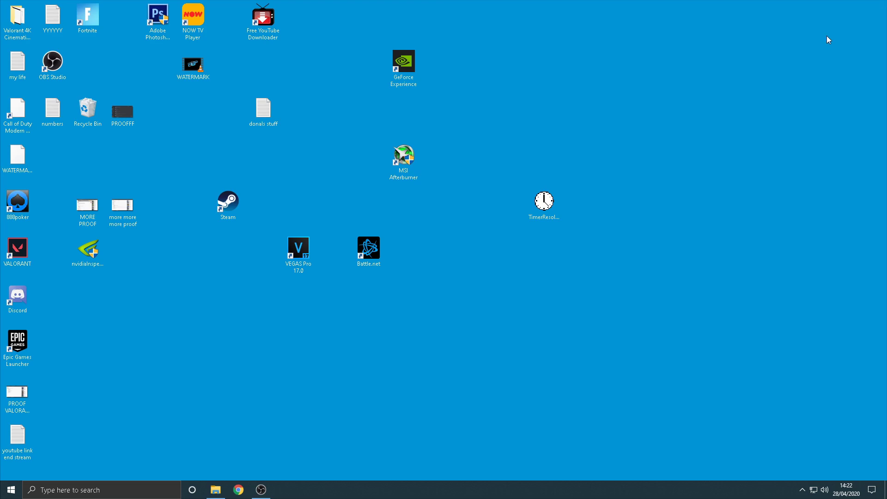
Search Windows for "power", open the power plan options to check the selected plan, and close them
{"action": "left_click", "coordinate": [107, 494]}
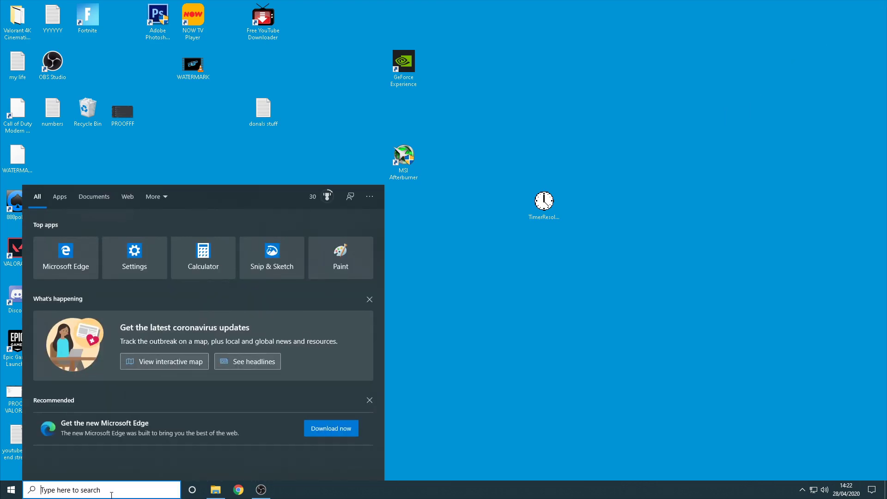
{"action": "type", "text": "power"}
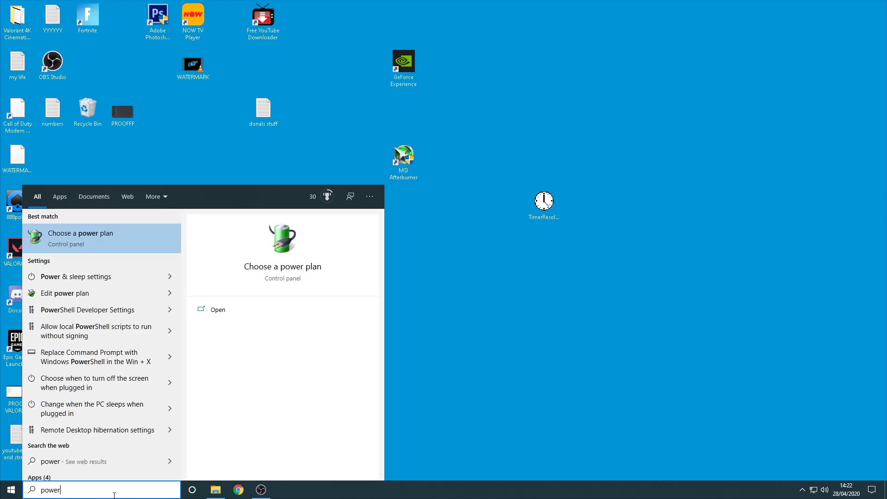
{"action": "left_click", "coordinate": [66, 242]}
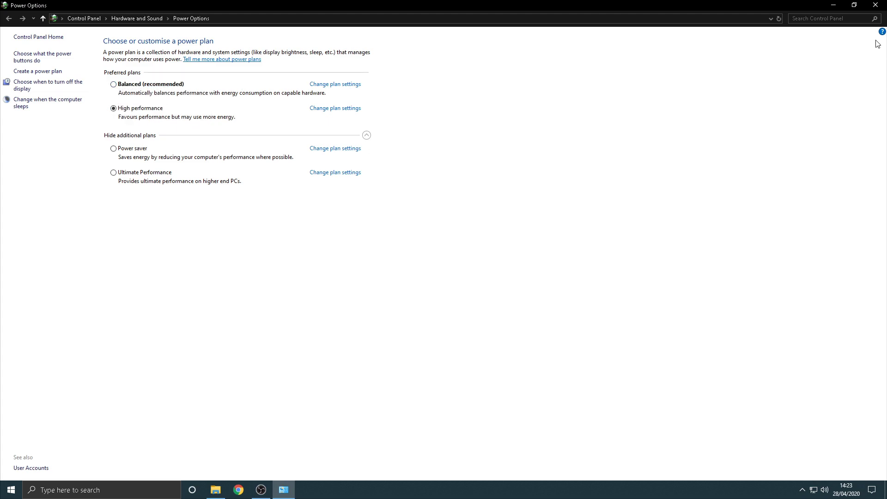
{"action": "left_click", "coordinate": [878, 9]}
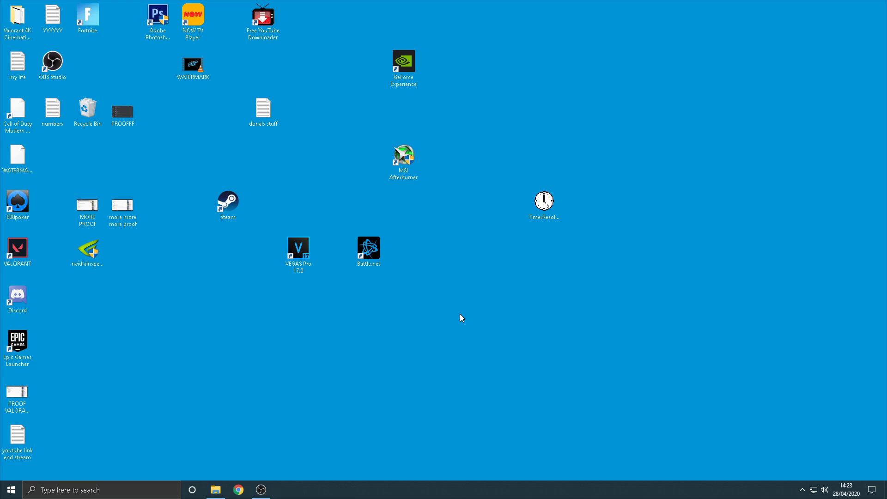
Open GeForce Experience, check whether the Game Ready graphics driver is up to date, and close it
{"action": "left_click", "coordinate": [803, 490]}
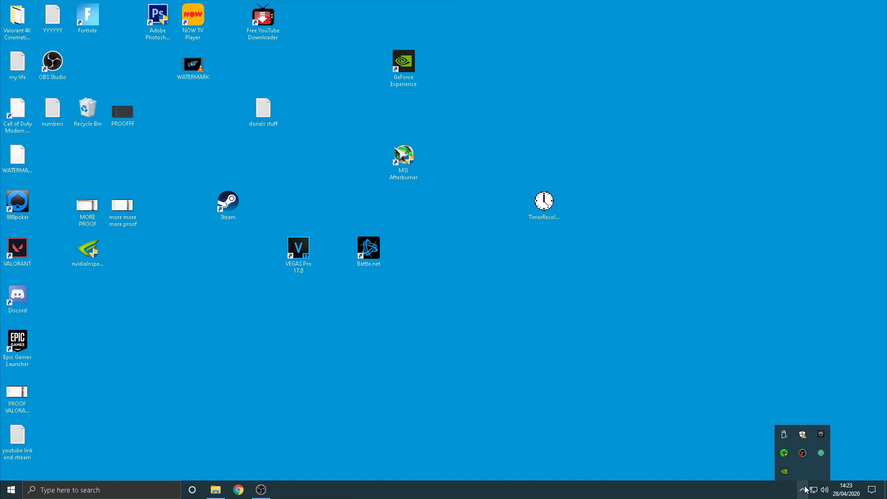
{"action": "right_click", "coordinate": [784, 472]}
{"action": "left_click", "coordinate": [802, 454]}
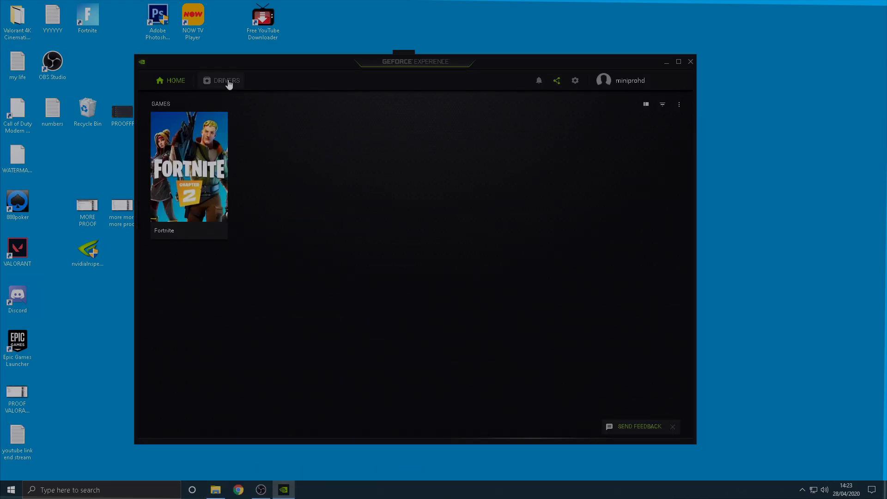
{"action": "left_click", "coordinate": [228, 82]}
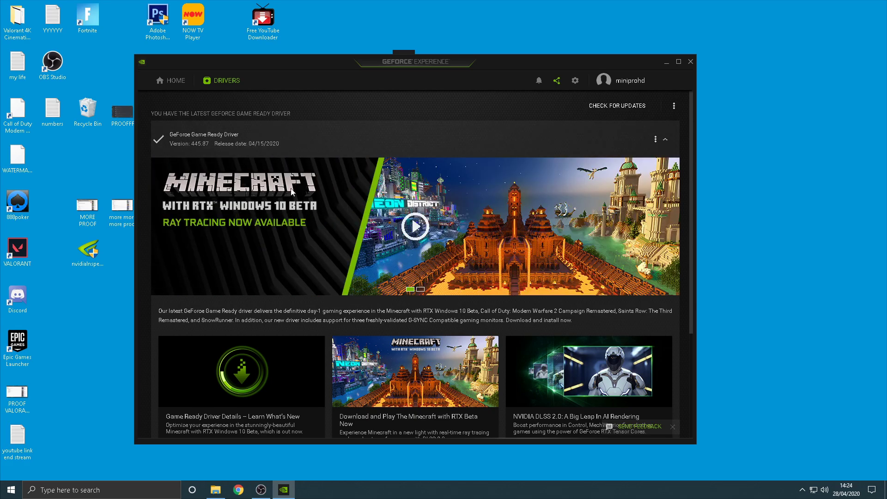
{"action": "left_click", "coordinate": [690, 62]}
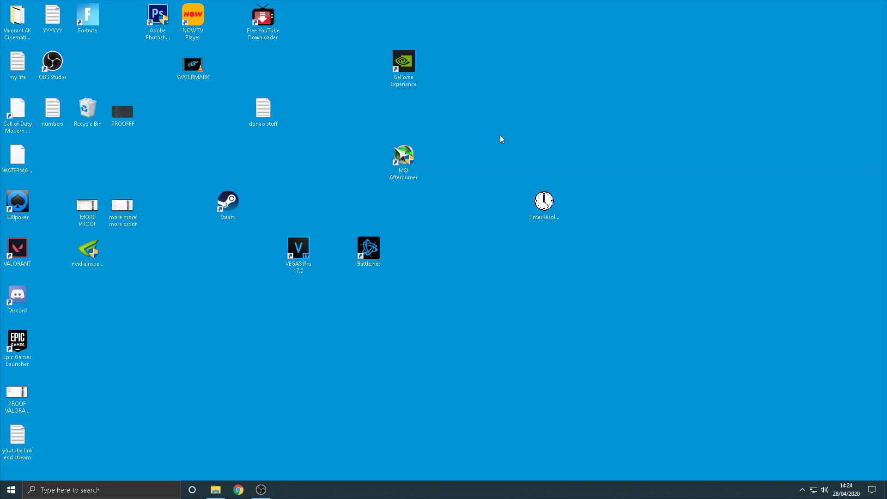
Launch TimerResolution from the desktop, set the timer resolution to Maximum, and leave it running minimised
{"action": "left_click_drag", "start_coordinate": [549, 167], "coordinate": [503, 167]}
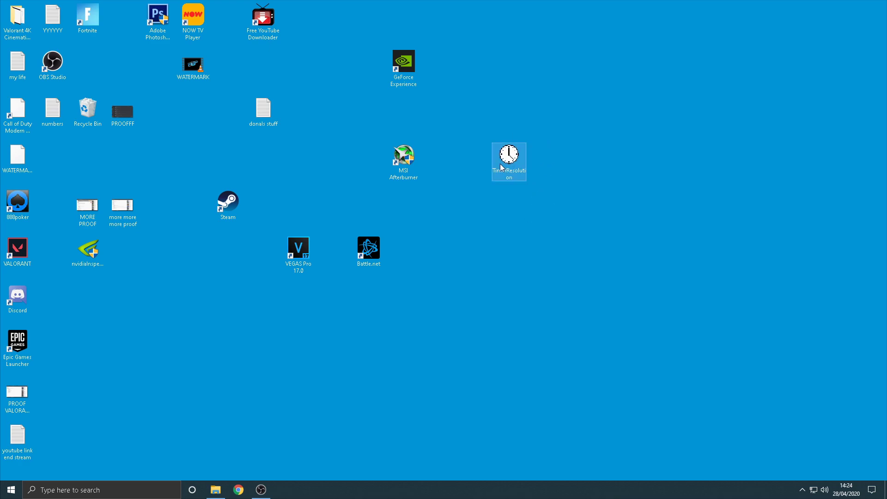
{"action": "left_click_drag", "start_coordinate": [467, 239], "coordinate": [487, 217]}
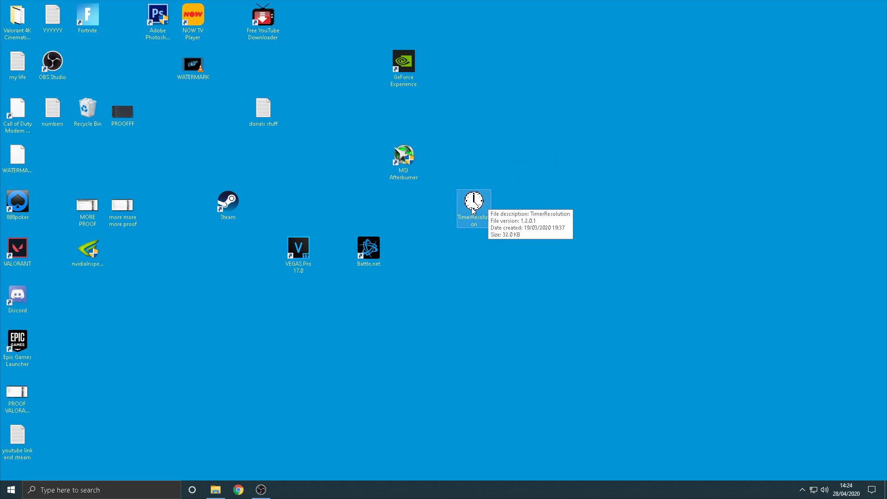
{"action": "double_click", "coordinate": [472, 210]}
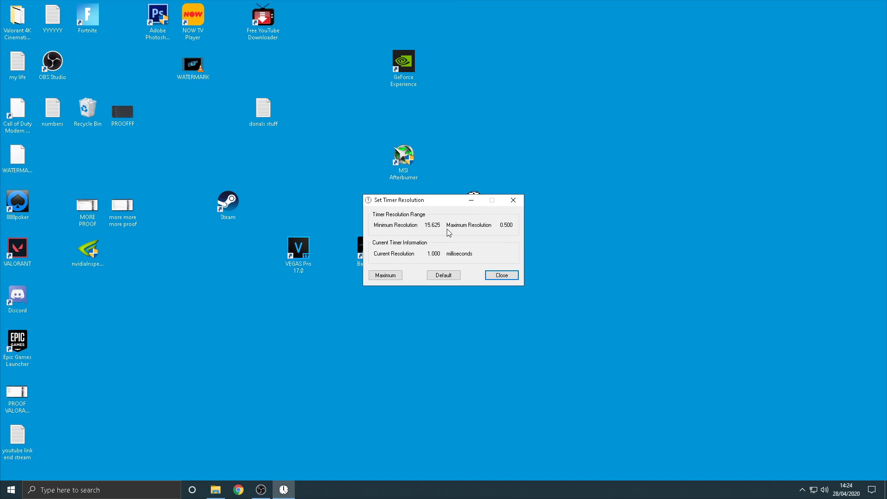
{"action": "left_click", "coordinate": [384, 278]}
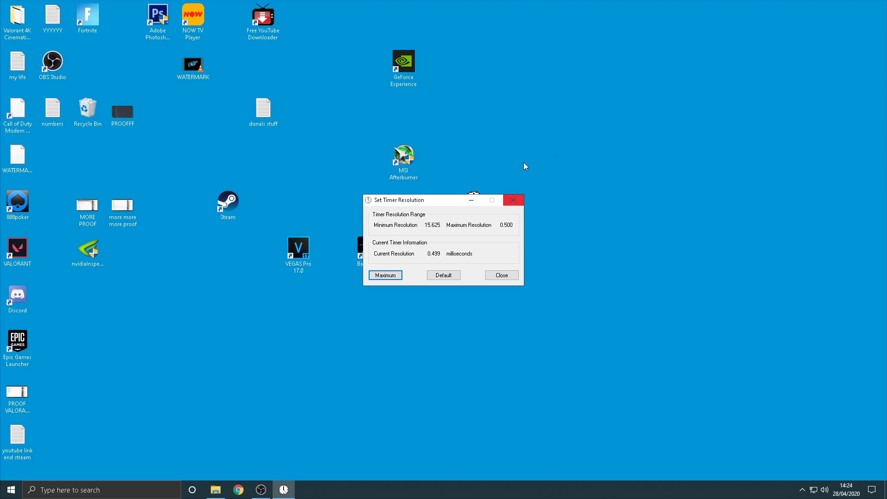
{"action": "left_click", "coordinate": [476, 205]}
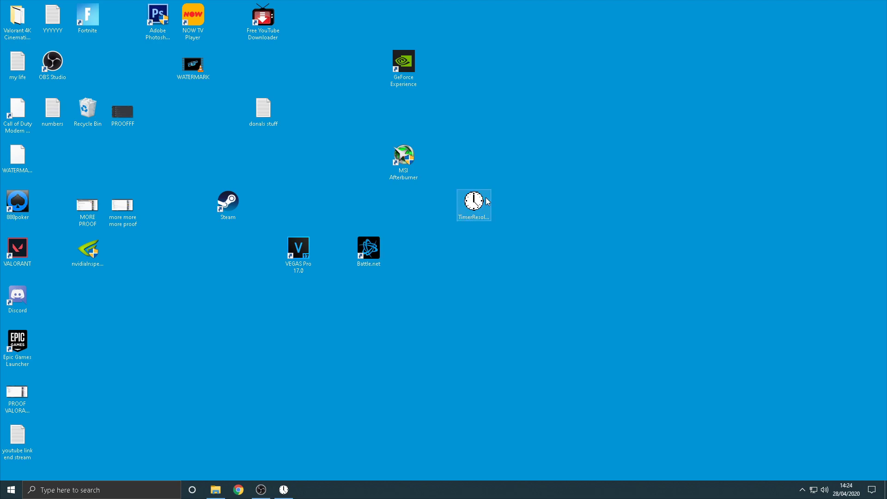
Find and launch QuickCPU through Windows search and dismiss its update notice
{"action": "left_click", "coordinate": [138, 489]}
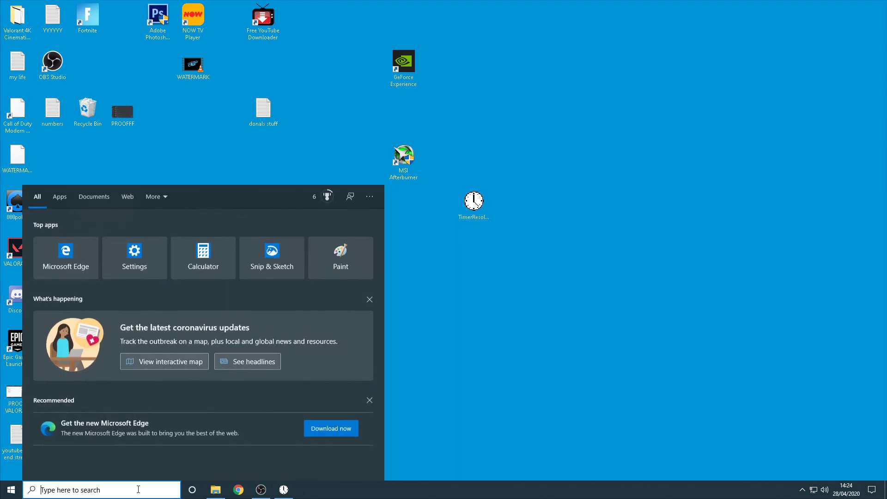
{"action": "type", "text": "qui"}
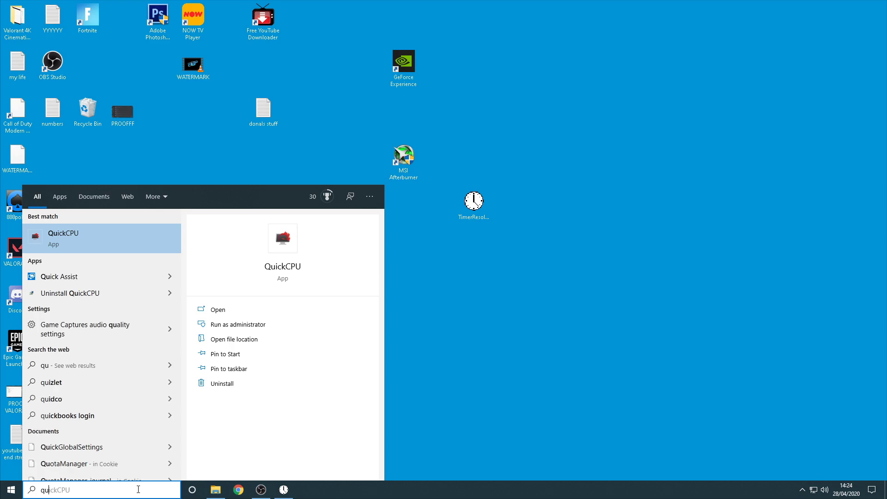
{"action": "left_click", "coordinate": [110, 230]}
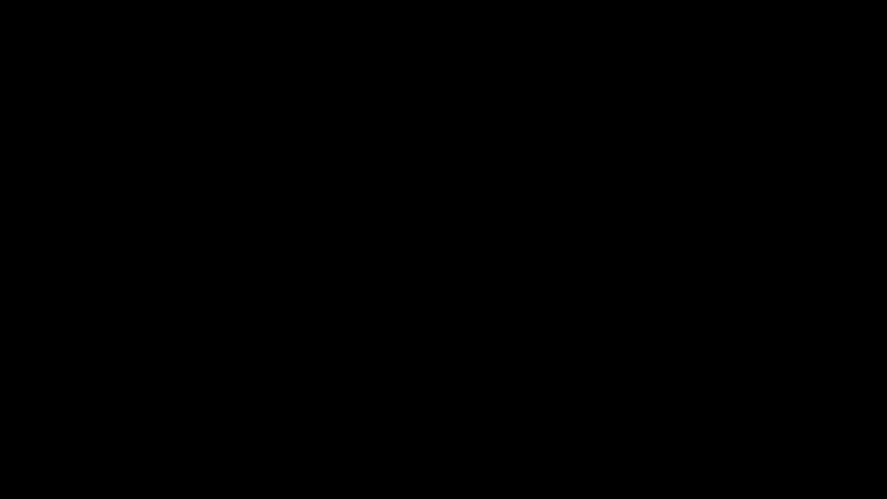
{"action": "left_click", "coordinate": [386, 316]}
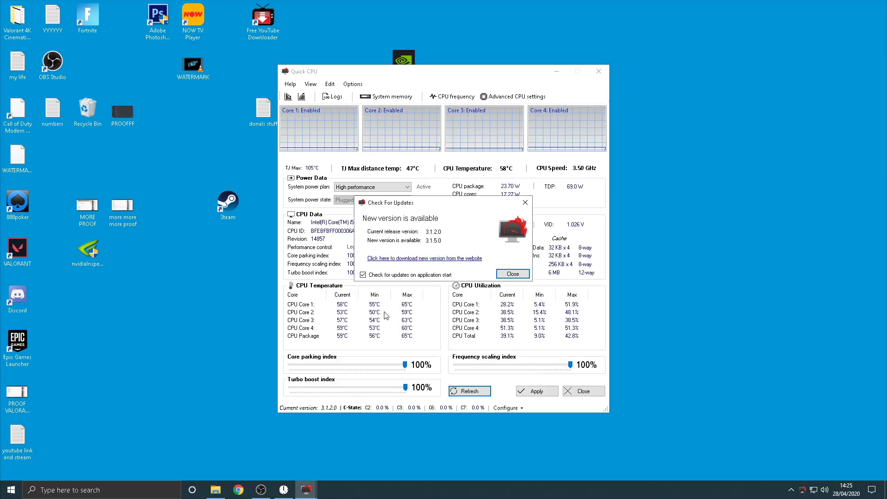
{"action": "left_click", "coordinate": [511, 276]}
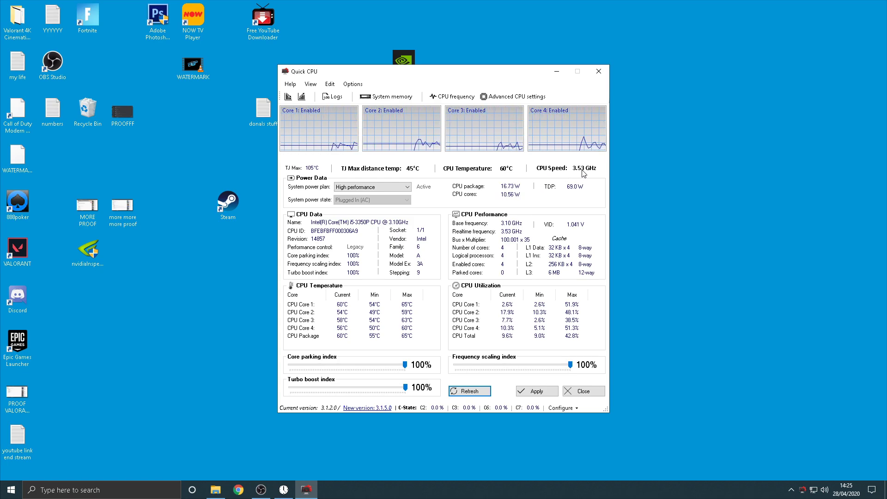
Set the core parking, turbo boost and frequency scaling indexes to 100%, apply the settings, and close Quick CPU
{"action": "left_click_drag", "start_coordinate": [405, 365], "coordinate": [290, 392]}
{"action": "left_click_drag", "start_coordinate": [348, 392], "coordinate": [409, 391]}
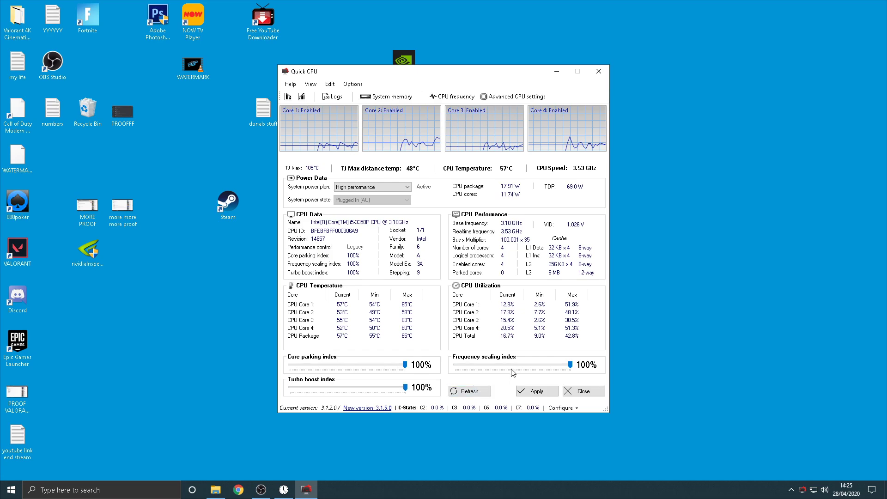
{"action": "left_click_drag", "start_coordinate": [570, 364], "coordinate": [610, 372]}
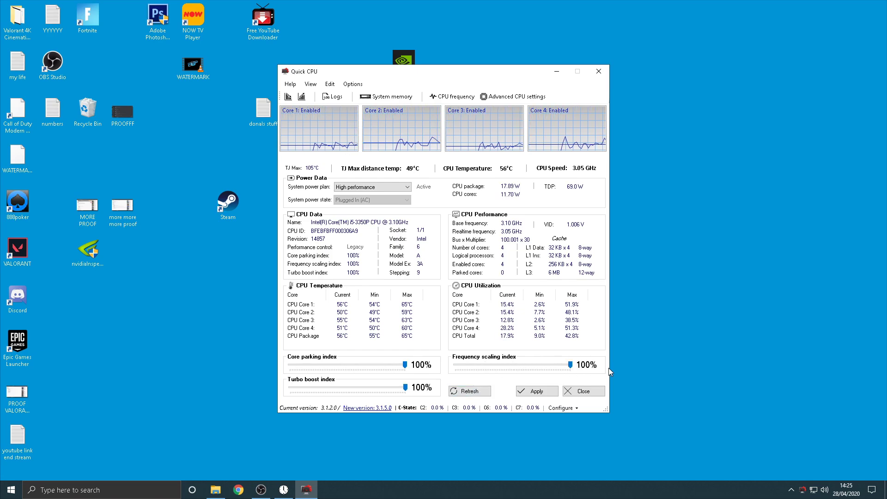
{"action": "left_click", "coordinate": [527, 392]}
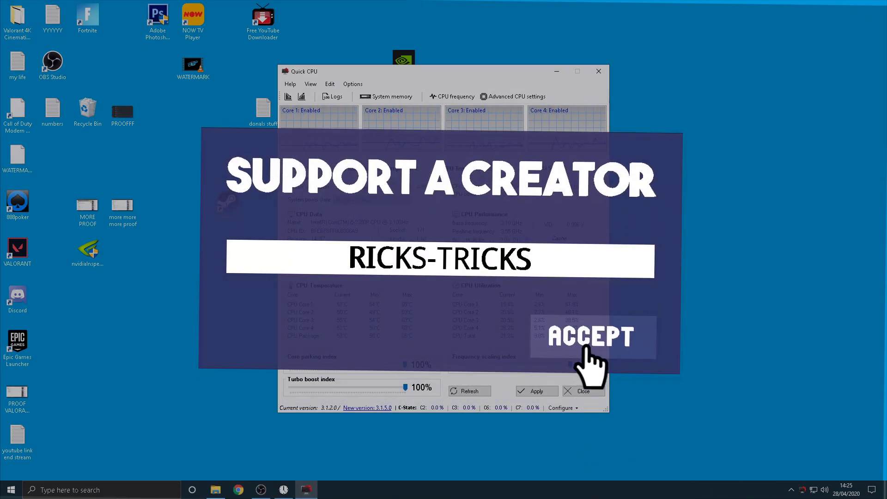
{"action": "left_click", "coordinate": [505, 252]}
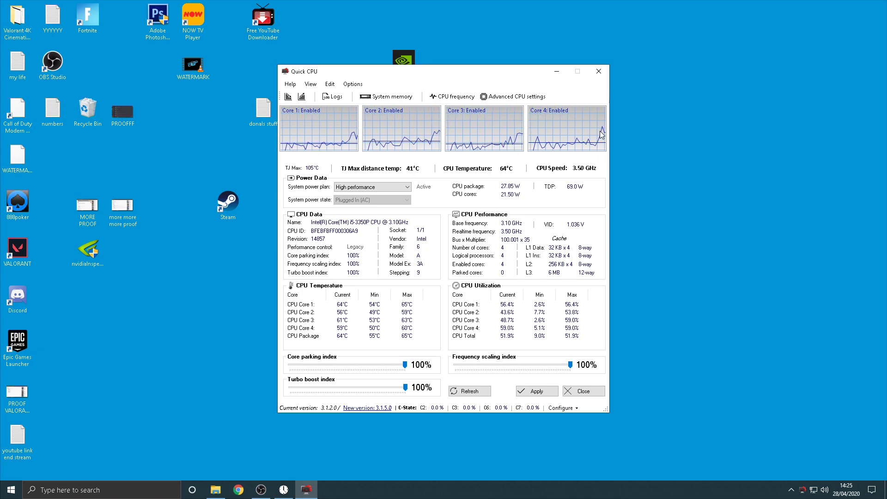
{"action": "left_click", "coordinate": [599, 71]}
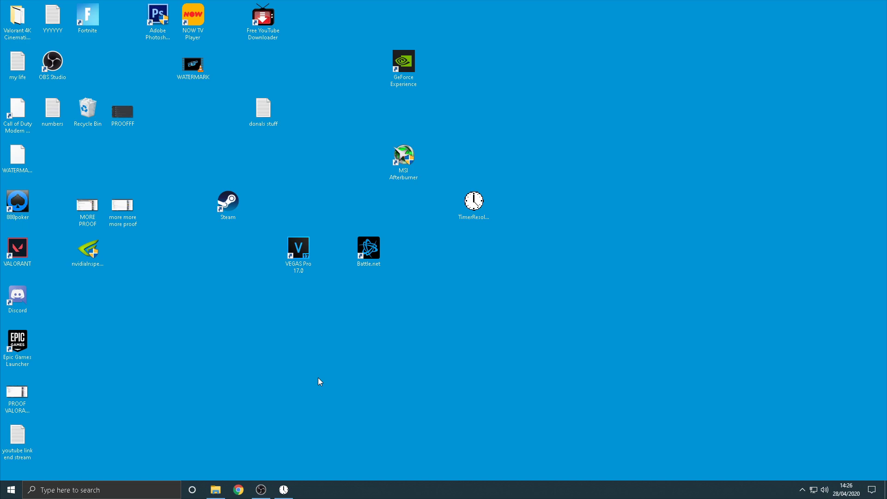
Launch Run through Windows search and open the %appdata% folder
{"action": "key", "text": "super+r"}
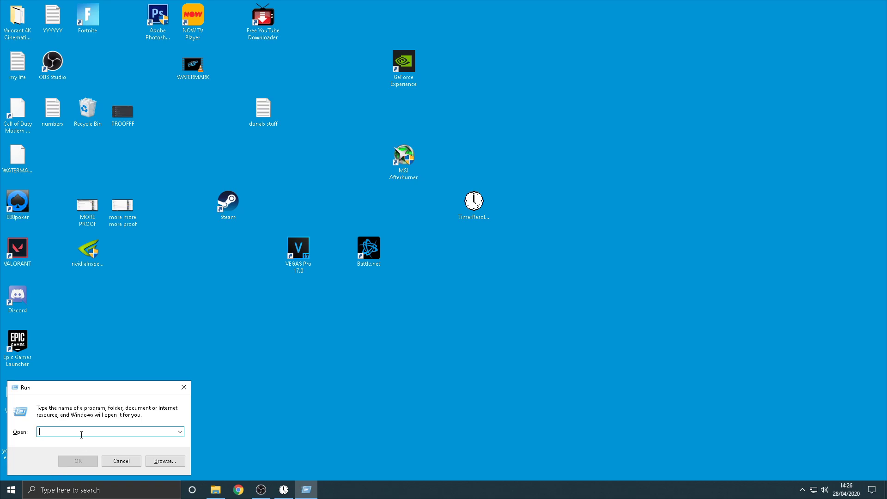
{"action": "left_click", "coordinate": [184, 387]}
{"action": "left_click", "coordinate": [84, 490]}
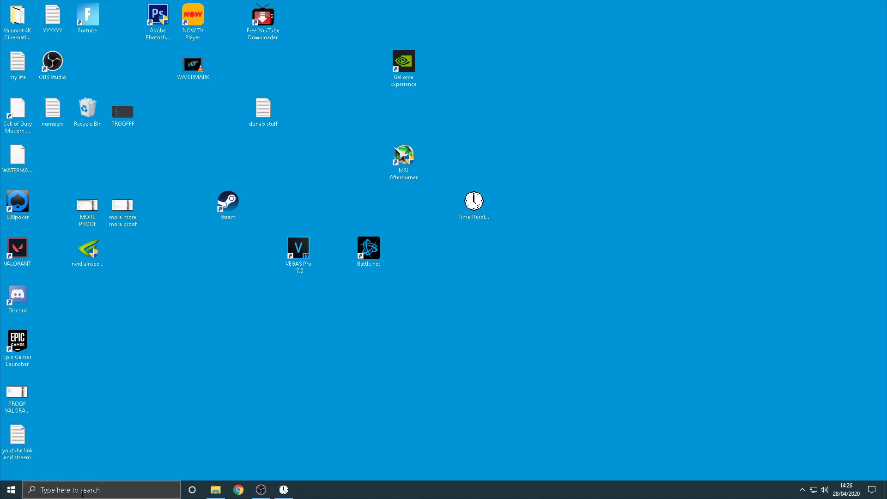
{"action": "type", "text": "run"}
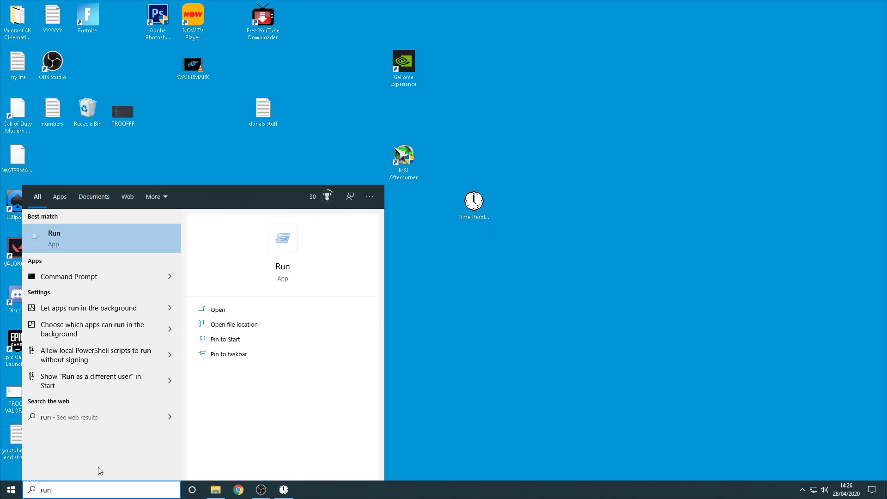
{"action": "left_click", "coordinate": [82, 237]}
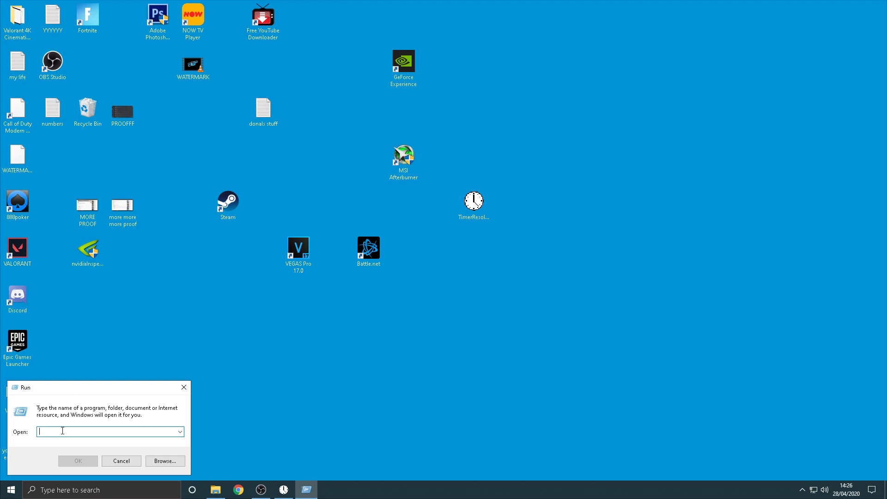
{"action": "type", "text": "5"}
{"action": "key", "text": "BackSpace"}
{"action": "type", "text": "%appdata%"}
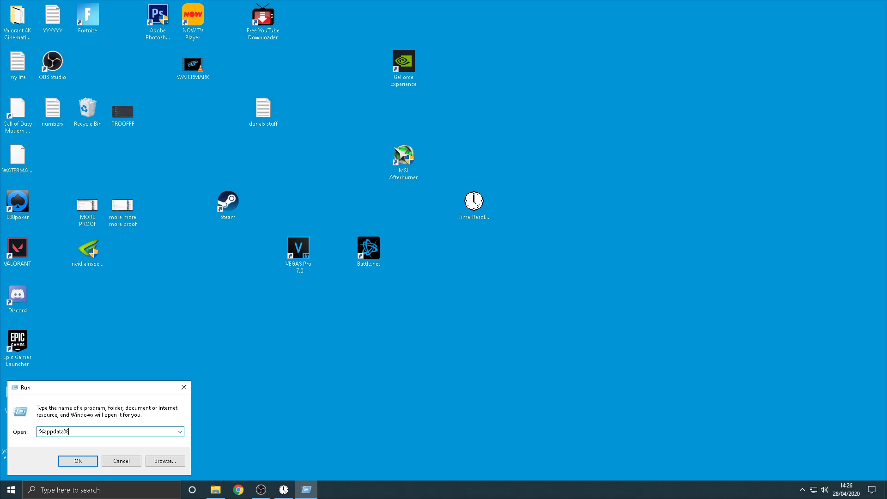
{"action": "left_click", "coordinate": [77, 461]}
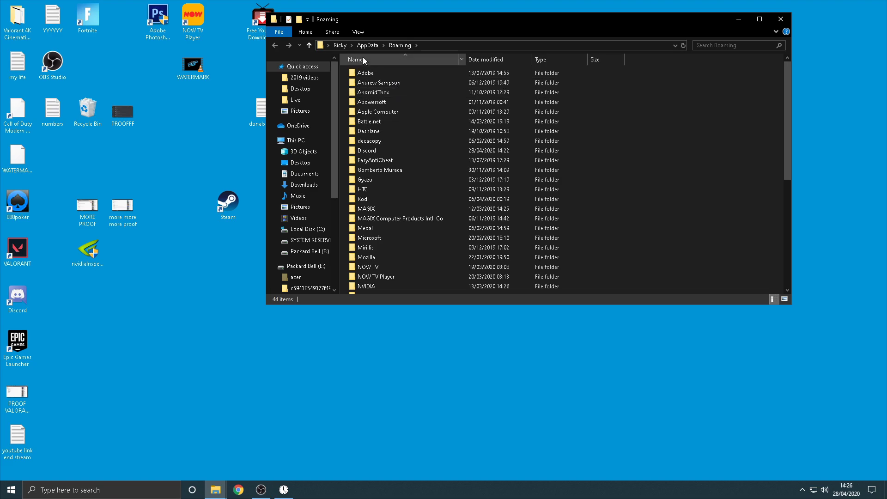
Navigate from AppData through Local, FortniteGame, Saved and Config into the WindowsClient folder
{"action": "left_click", "coordinate": [370, 45]}
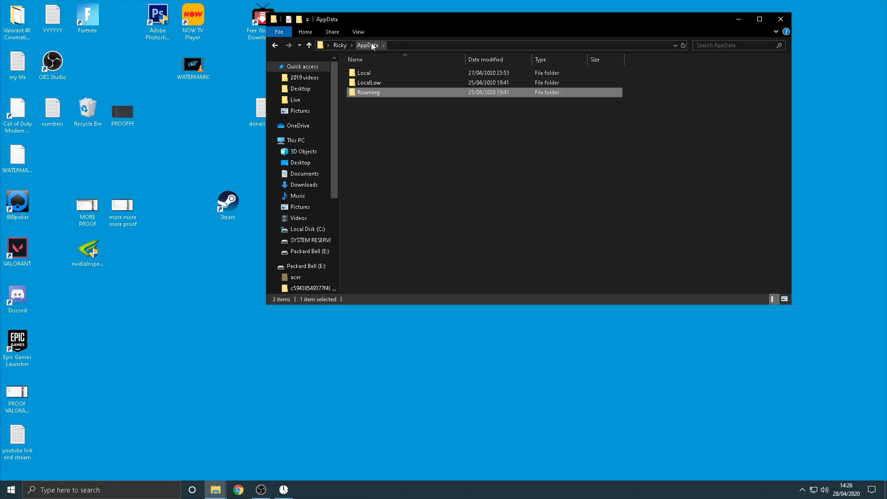
{"action": "double_click", "coordinate": [367, 73]}
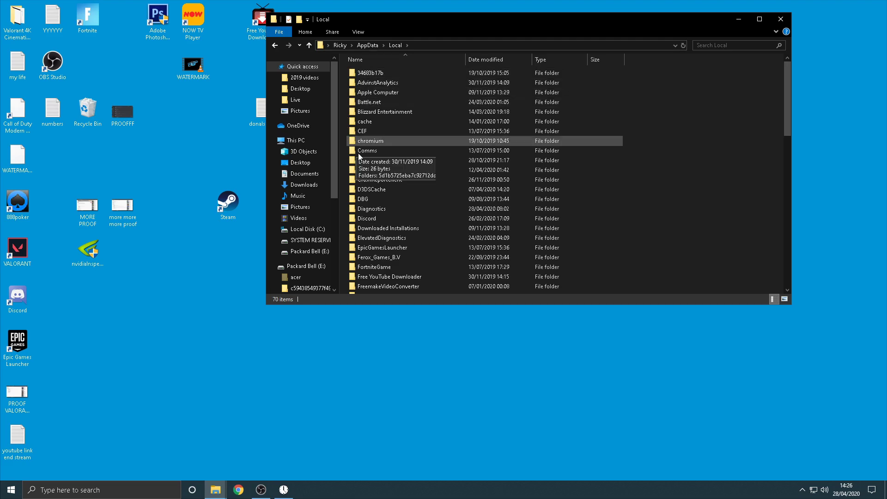
{"action": "double_click", "coordinate": [384, 267]}
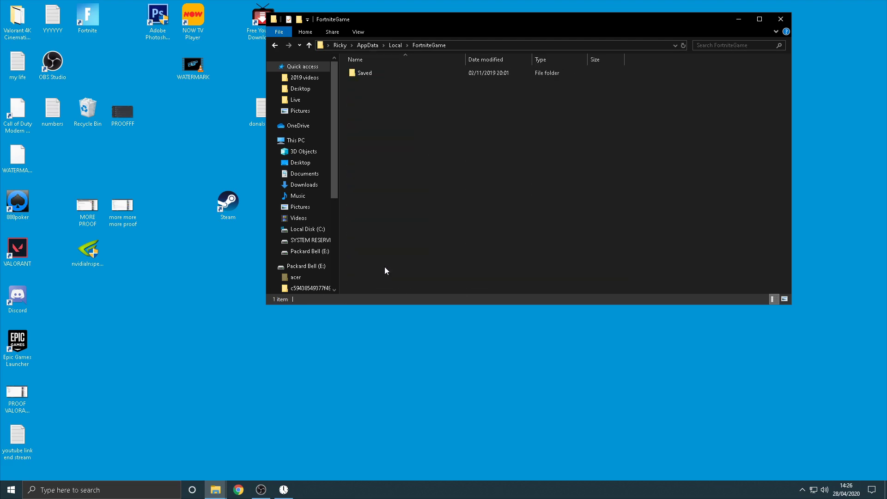
{"action": "double_click", "coordinate": [371, 74]}
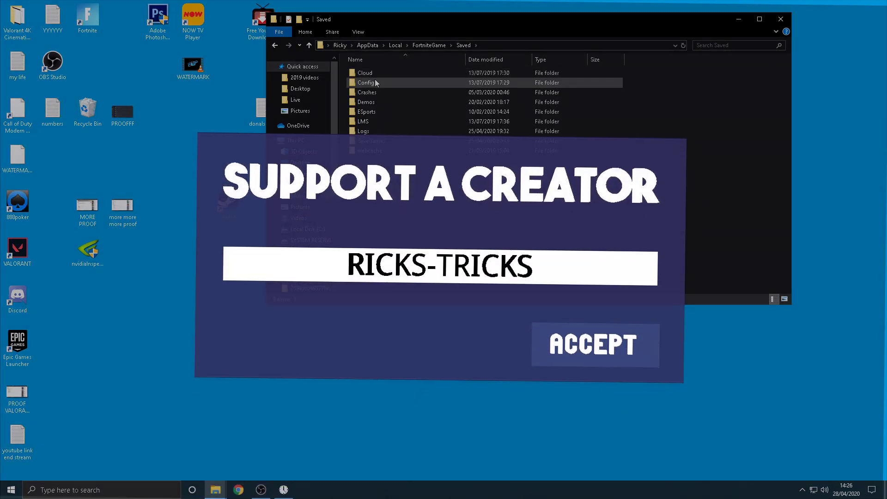
{"action": "double_click", "coordinate": [375, 83]}
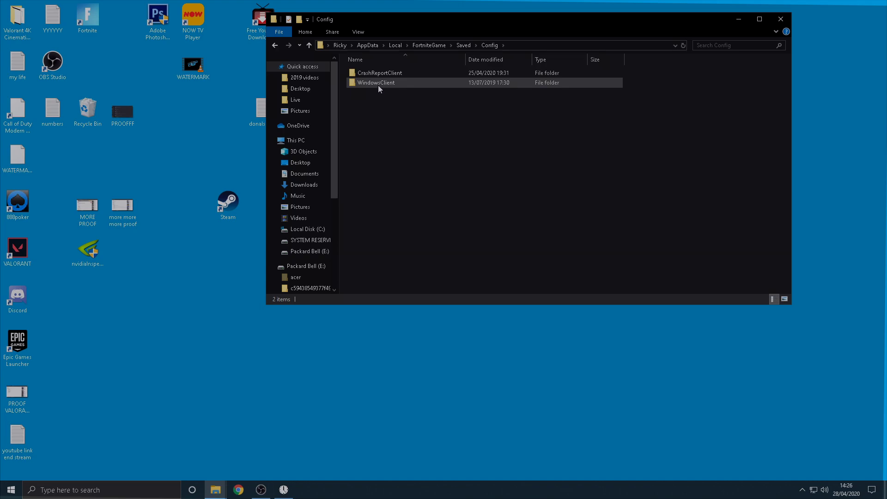
{"action": "double_click", "coordinate": [378, 85]}
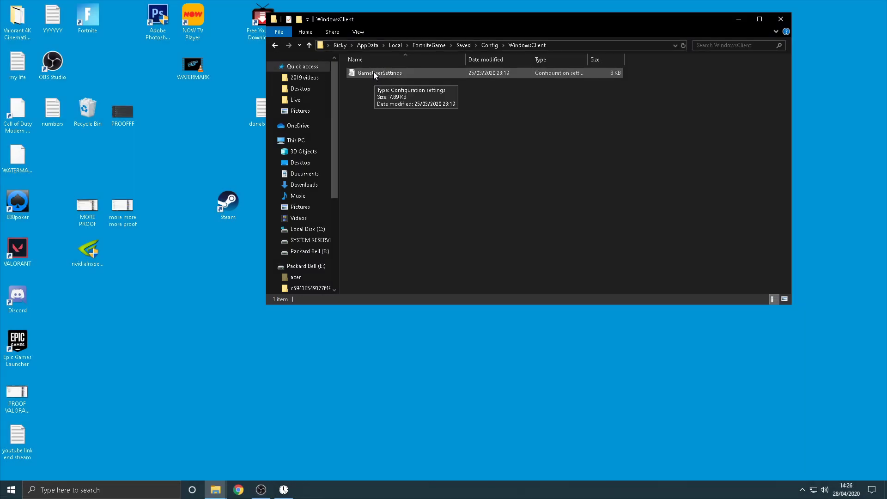
Clear the Read-only attribute in the properties of the GameUserSettings file and apply the change
{"action": "right_click", "coordinate": [374, 72]}
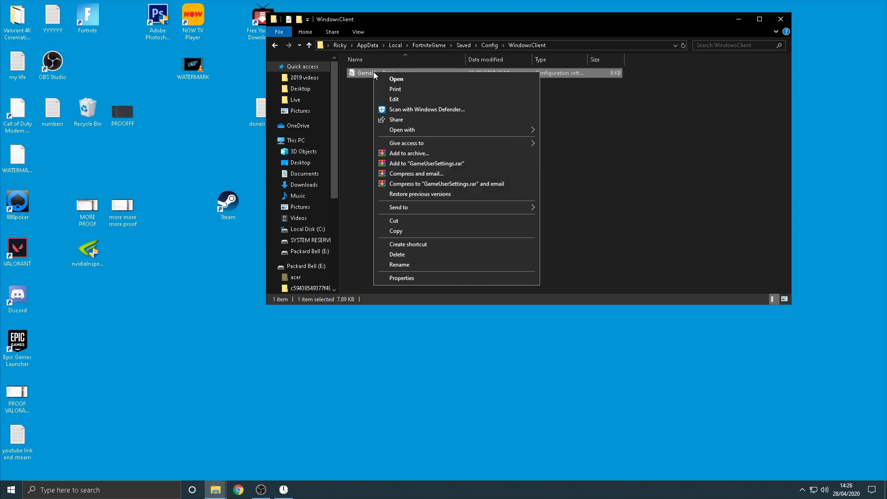
{"action": "left_click", "coordinate": [425, 277]}
{"action": "left_click", "coordinate": [424, 248]}
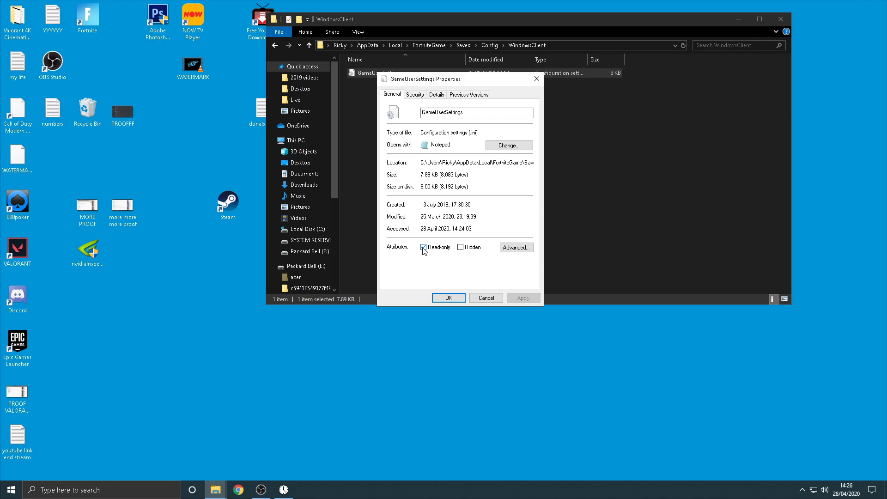
{"action": "left_click", "coordinate": [423, 248]}
{"action": "left_click", "coordinate": [523, 299]}
{"action": "left_click", "coordinate": [439, 297]}
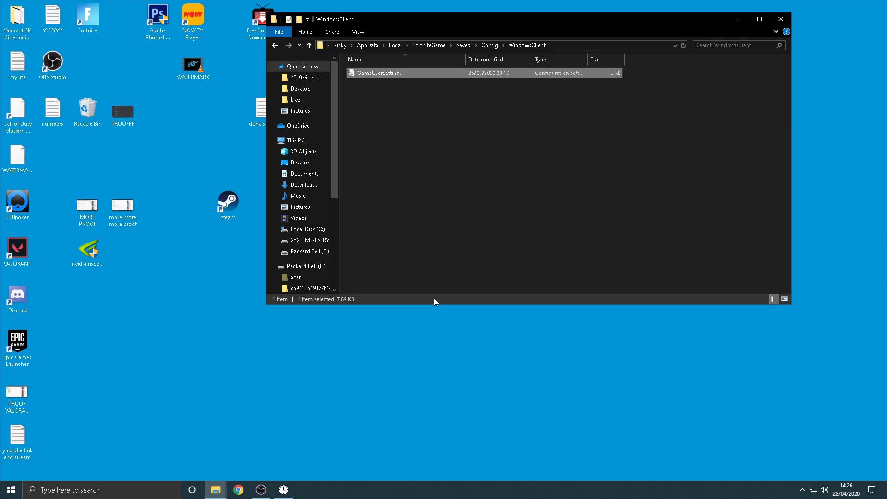
Open GameUserSettings in Notepad, maximise the window, and locate the resolution and frame rate entries
{"action": "double_click", "coordinate": [407, 73]}
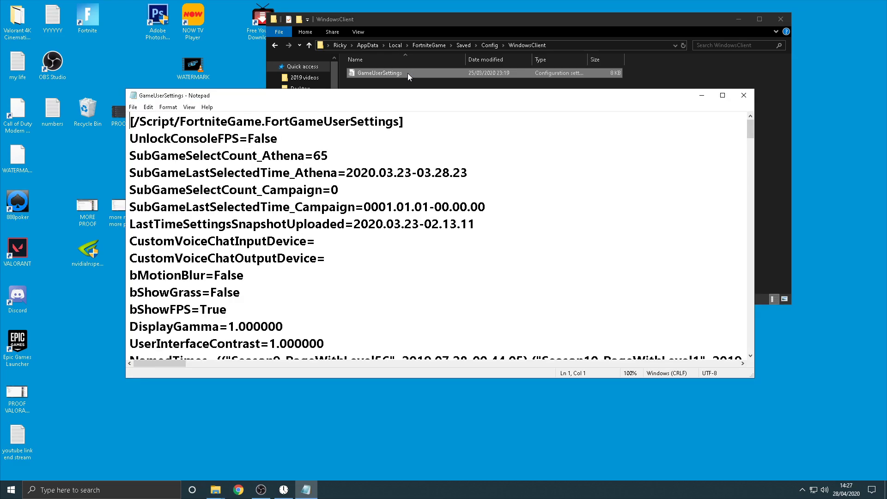
{"action": "left_click", "coordinate": [723, 96]}
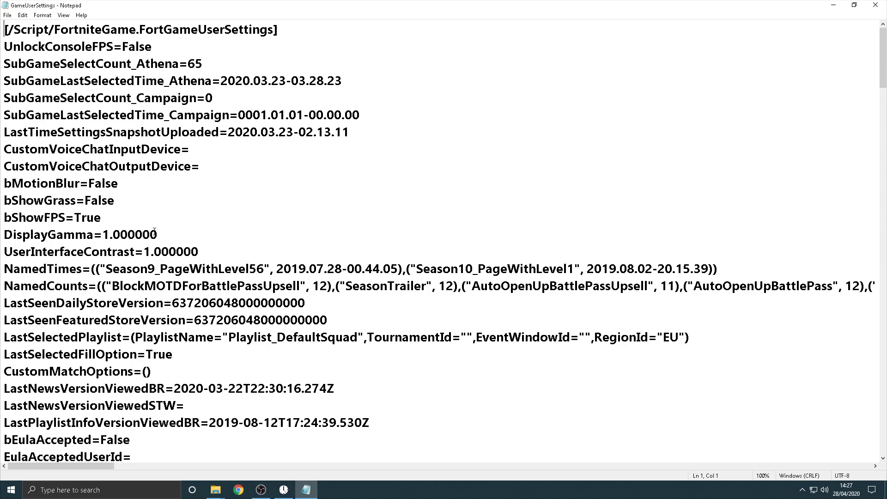
{"action": "scroll", "coordinate": [154, 232], "scroll_direction": "down", "scroll_amount": 20}
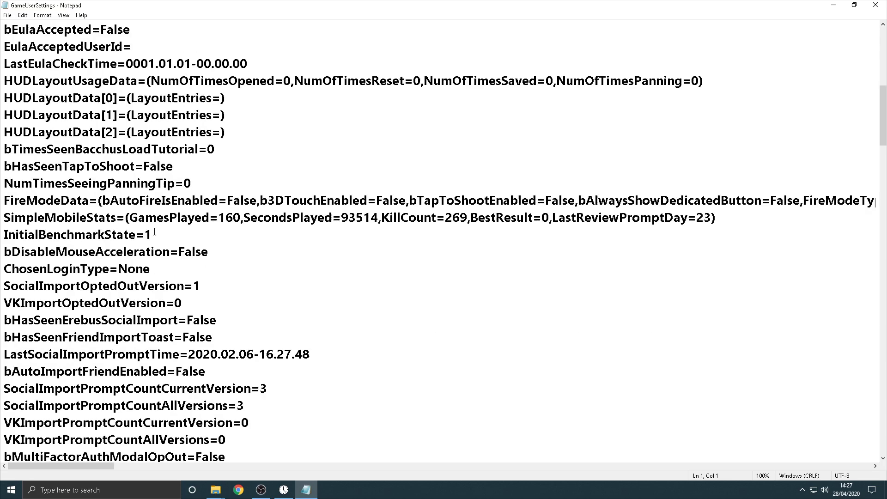
{"action": "scroll", "coordinate": [154, 231], "scroll_direction": "down", "scroll_amount": 18}
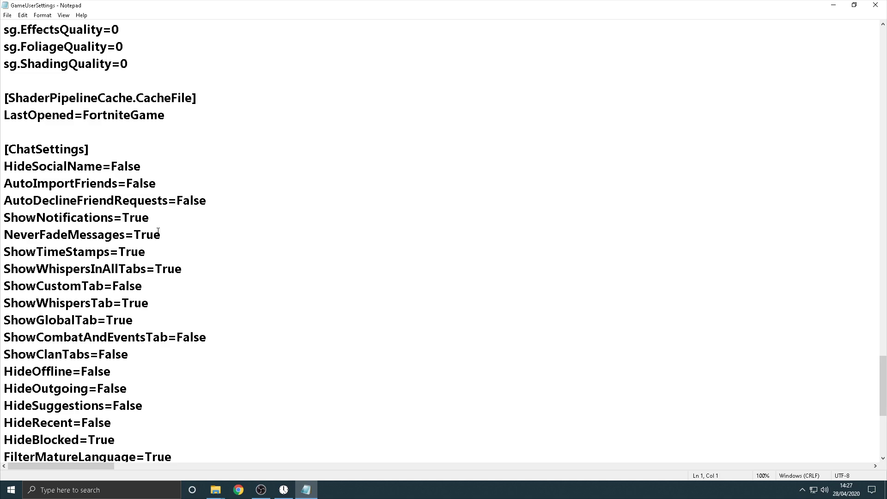
{"action": "scroll", "coordinate": [157, 233], "scroll_direction": "down", "scroll_amount": 5}
{"action": "scroll", "coordinate": [159, 231], "scroll_direction": "up", "scroll_amount": 13}
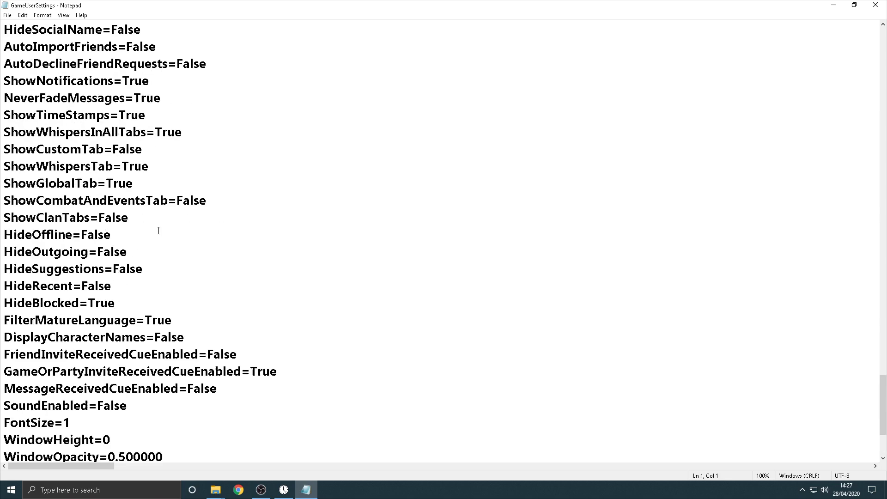
{"action": "scroll", "coordinate": [157, 233], "scroll_direction": "up", "scroll_amount": 8}
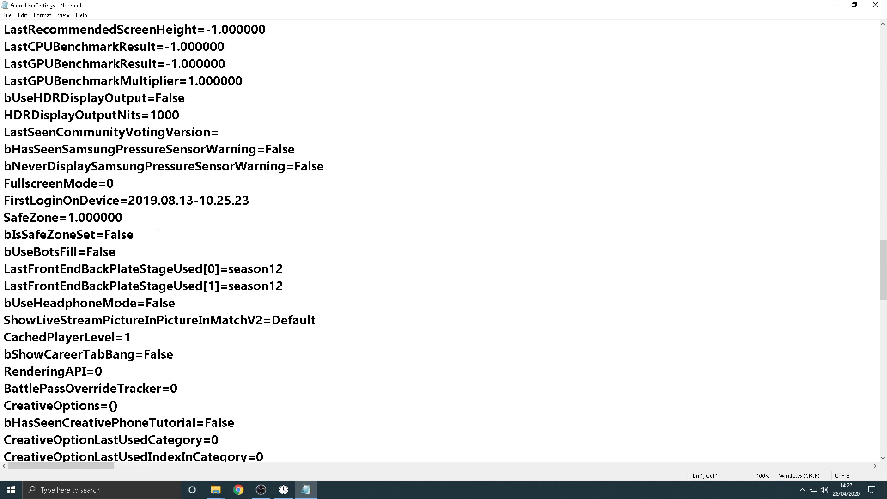
{"action": "scroll", "coordinate": [158, 233], "scroll_direction": "up", "scroll_amount": 3}
{"action": "scroll", "coordinate": [158, 233], "scroll_direction": "up", "scroll_amount": 3}
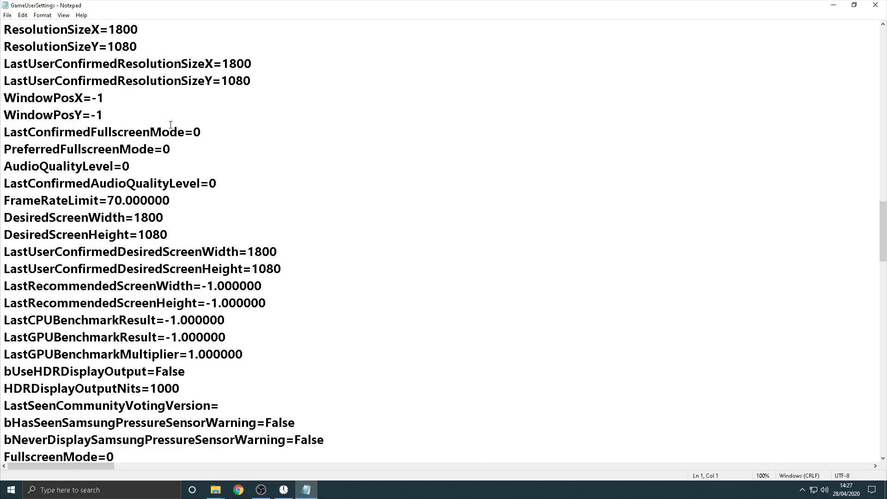
Examine the FrameRateLimit entry and its value in the settings file
{"action": "left_click_drag", "start_coordinate": [170, 200], "coordinate": [7, 207]}
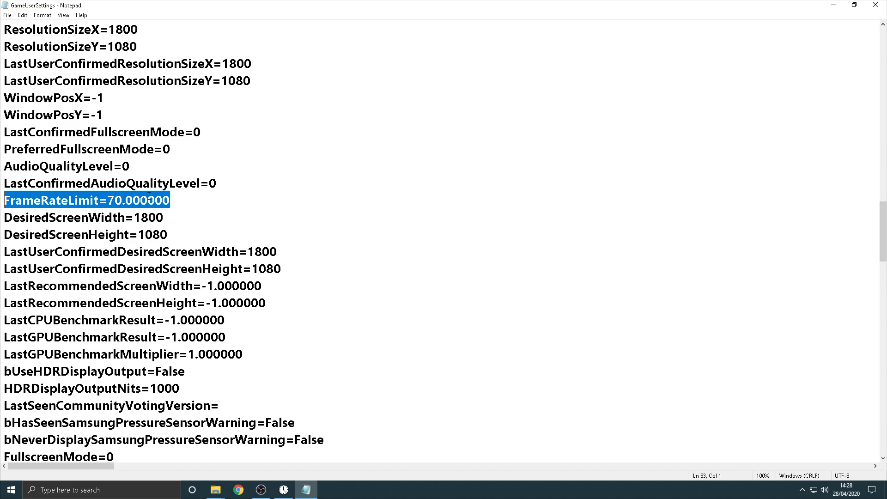
{"action": "left_click", "coordinate": [144, 200]}
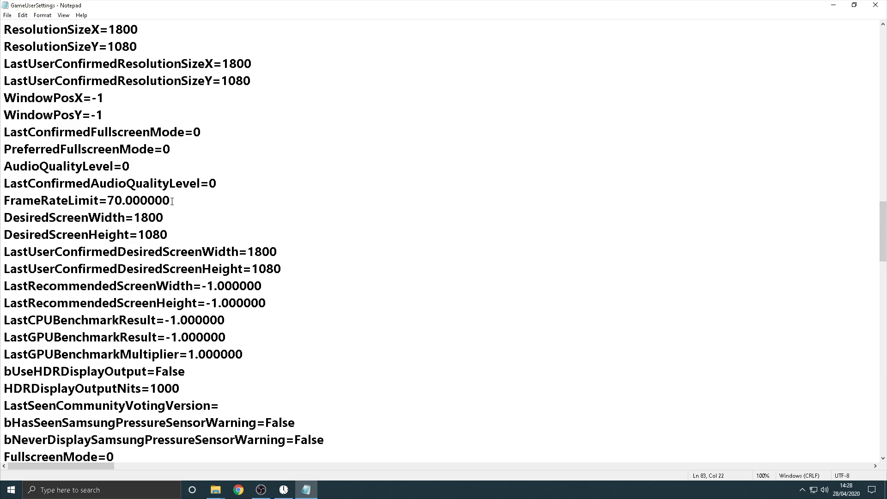
{"action": "left_click_drag", "start_coordinate": [172, 202], "coordinate": [116, 202]}
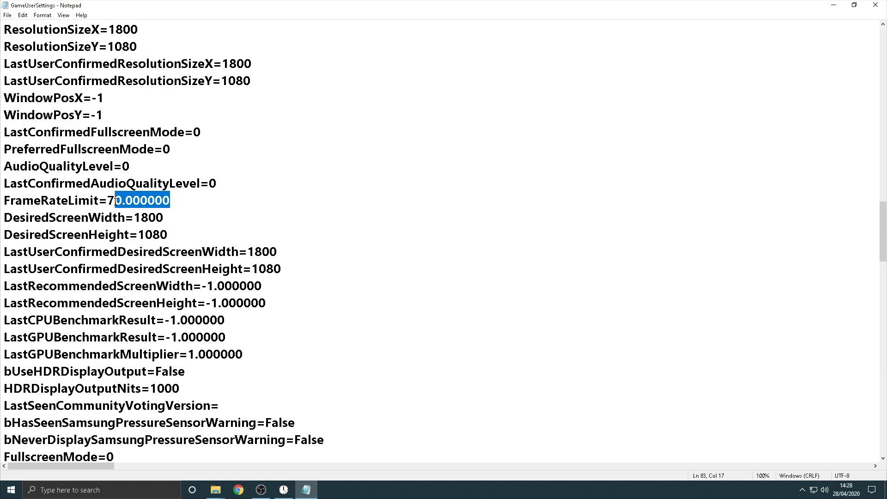
{"action": "left_click", "coordinate": [207, 210]}
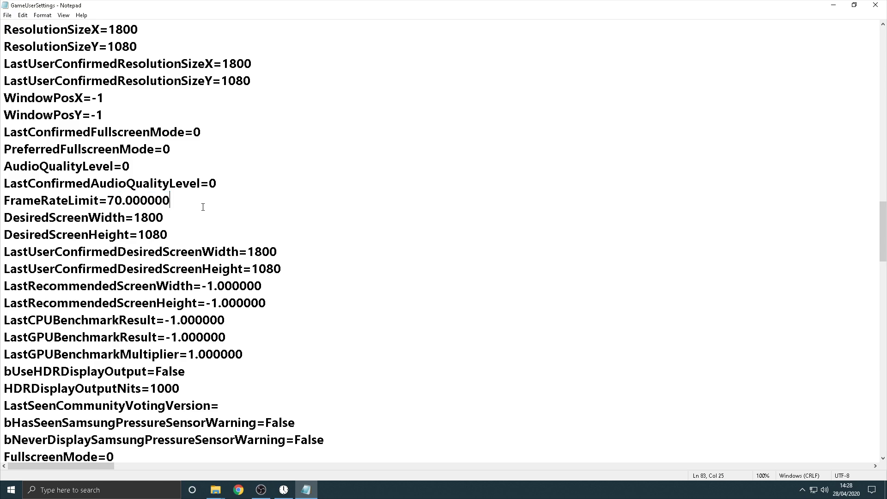
{"action": "left_click_drag", "start_coordinate": [106, 204], "coordinate": [170, 200]}
{"action": "left_click", "coordinate": [170, 201]}
Review the ResolutionSize, LastUserConfirmedResolutionSize and desired screen width and height values, and close the settings file
{"action": "left_click_drag", "start_coordinate": [256, 64], "coordinate": [223, 64]}
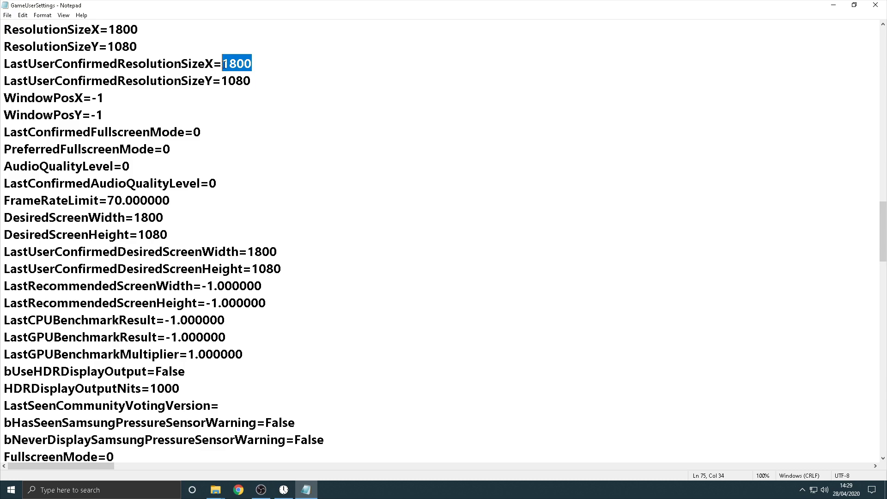
{"action": "left_click", "coordinate": [263, 65]}
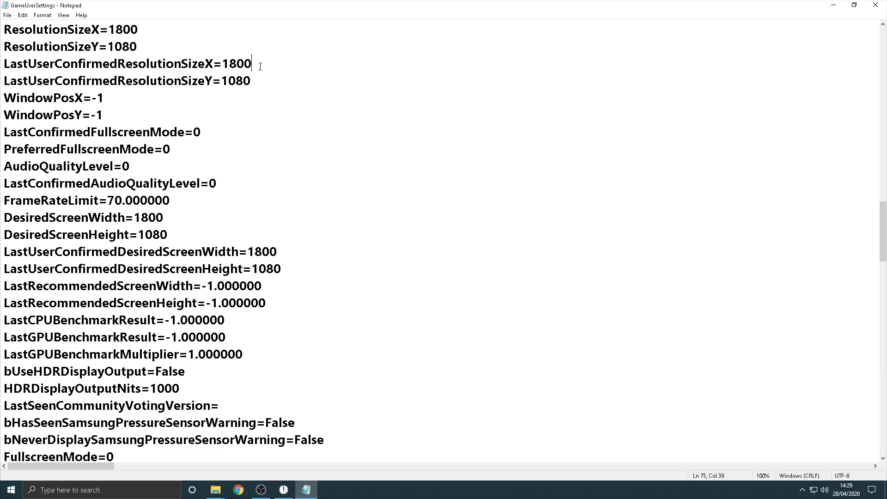
{"action": "scroll", "coordinate": [253, 69], "scroll_direction": "up", "scroll_amount": 3}
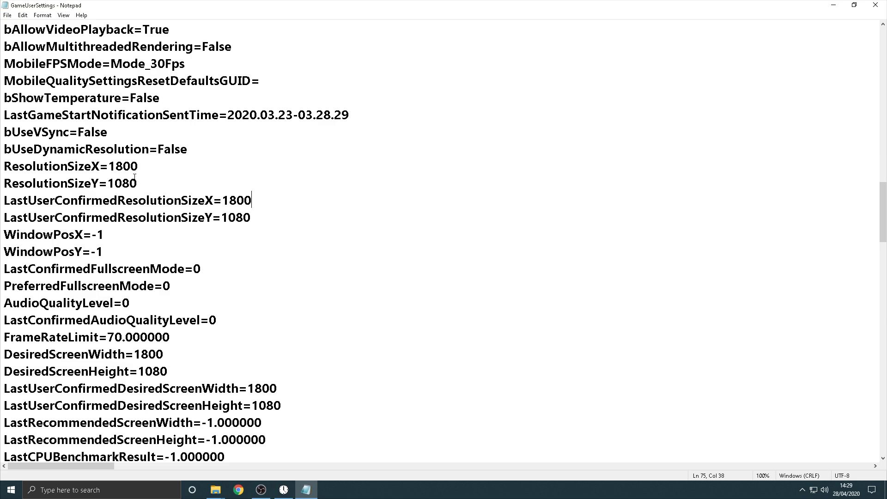
{"action": "left_click_drag", "start_coordinate": [142, 167], "coordinate": [109, 167]}
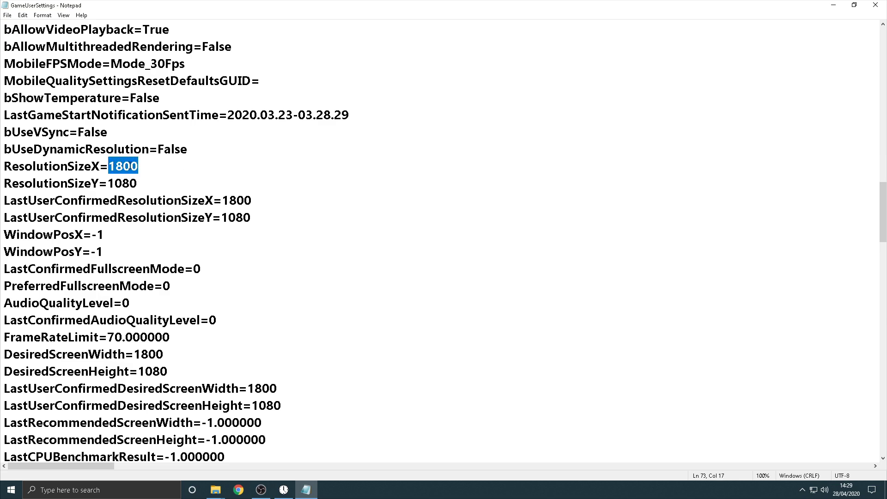
{"action": "left_click", "coordinate": [133, 166]}
{"action": "left_click", "coordinate": [105, 166]}
{"action": "left_click_drag", "start_coordinate": [105, 166], "coordinate": [138, 185]}
{"action": "left_click_drag", "start_coordinate": [223, 199], "coordinate": [243, 217]}
{"action": "left_click_drag", "start_coordinate": [134, 354], "coordinate": [168, 372]}
{"action": "left_click_drag", "start_coordinate": [249, 389], "coordinate": [274, 405]}
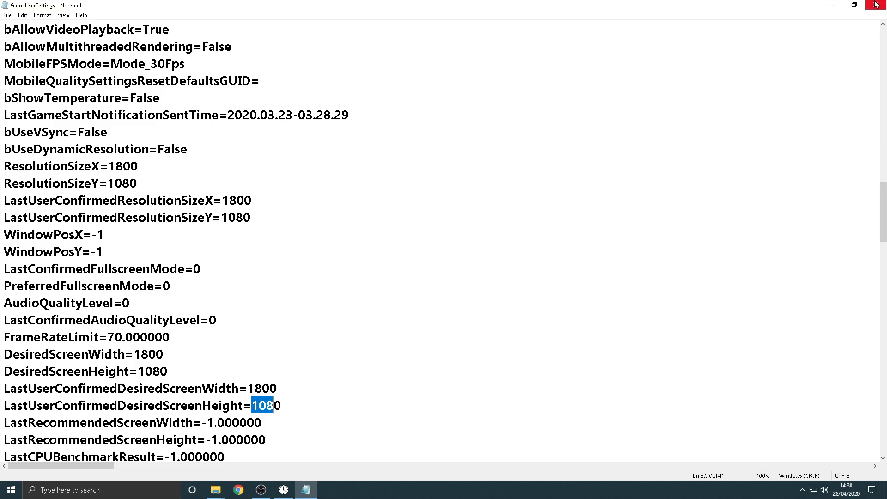
{"action": "left_click", "coordinate": [8, 15]}
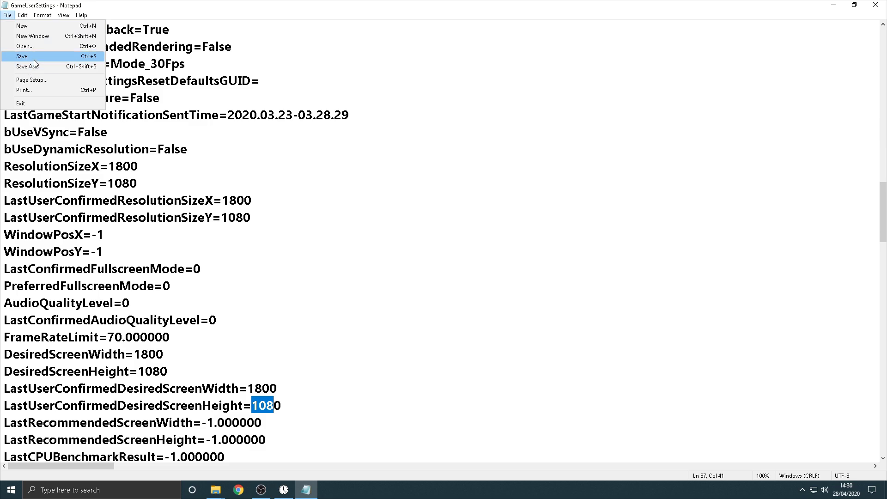
{"action": "left_click", "coordinate": [875, 6]}
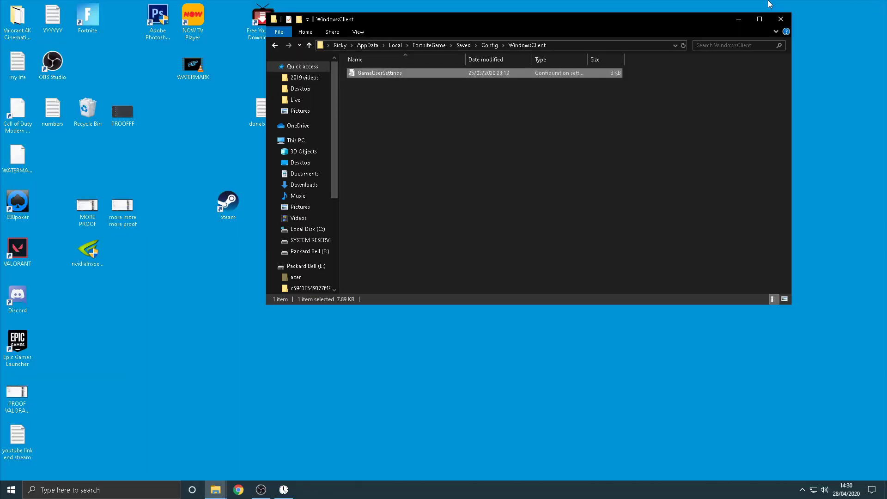
Set the GameUserSettings file back to Read-only in its properties and apply the change
{"action": "right_click", "coordinate": [369, 76]}
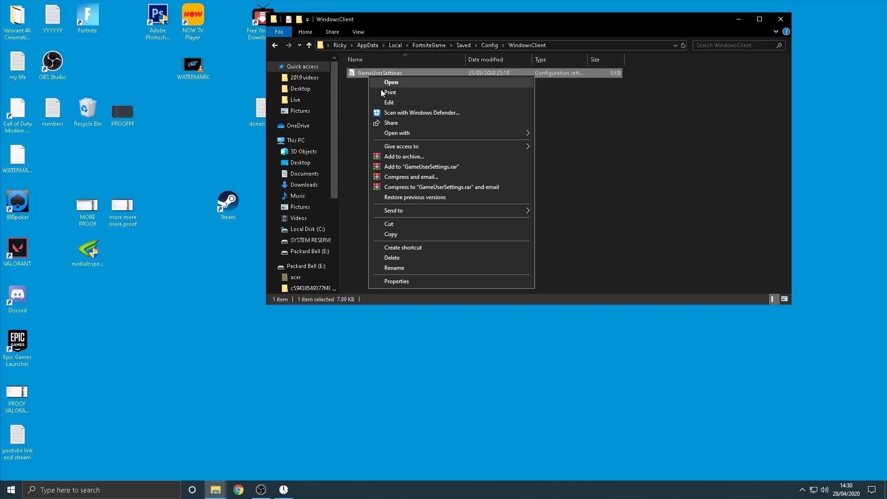
{"action": "left_click", "coordinate": [428, 280]}
{"action": "left_click", "coordinate": [419, 251]}
{"action": "left_click", "coordinate": [518, 302]}
{"action": "left_click", "coordinate": [448, 303]}
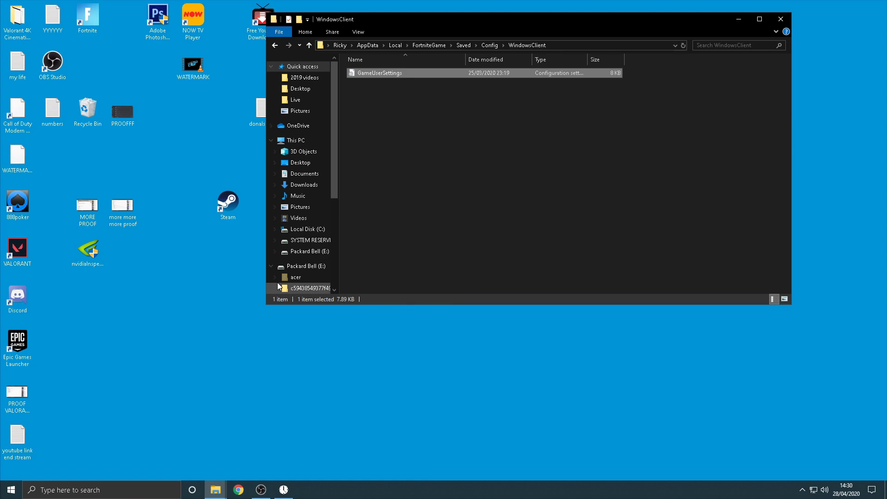
Minimise the WindowsClient folder and browse the available resolutions on the NVIDIA Control Panel's Change resolution page
{"action": "left_click", "coordinate": [237, 284]}
{"action": "left_click", "coordinate": [739, 19]}
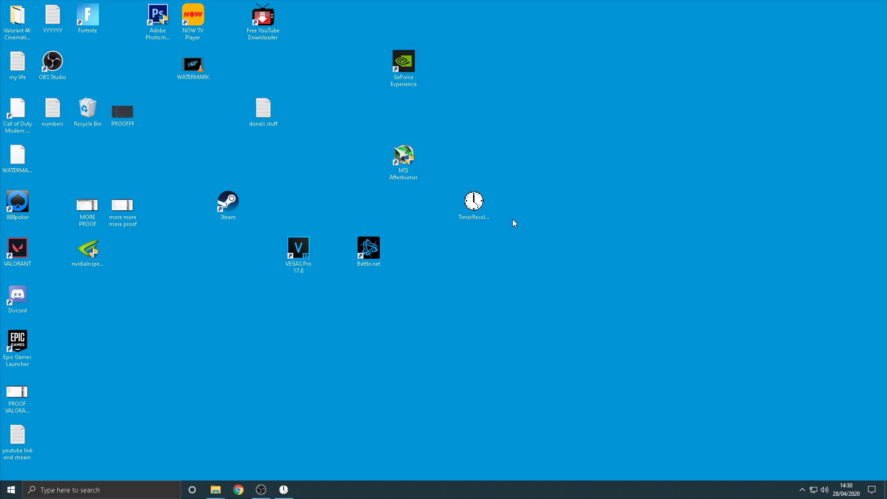
{"action": "right_click", "coordinate": [521, 254]}
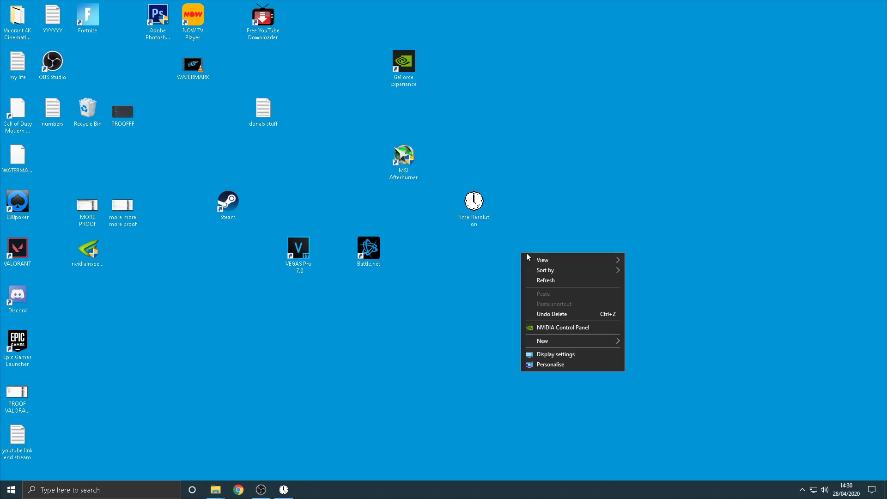
{"action": "left_click", "coordinate": [553, 329]}
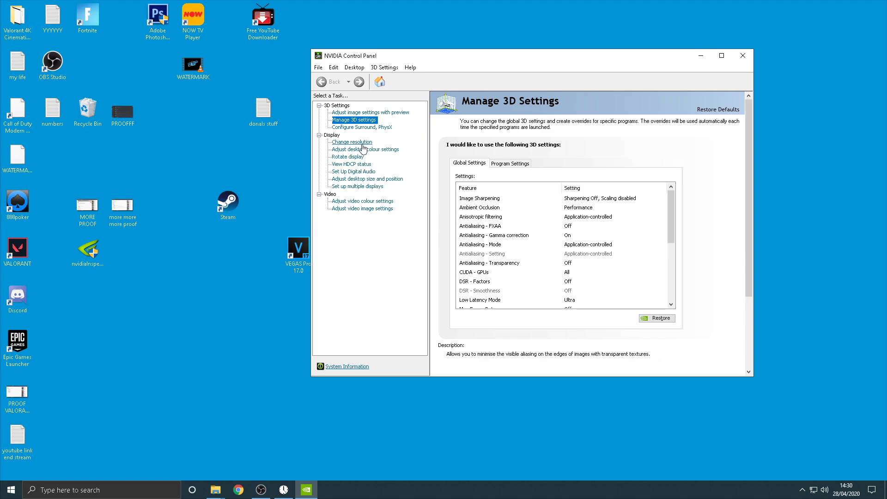
{"action": "left_click", "coordinate": [362, 144]}
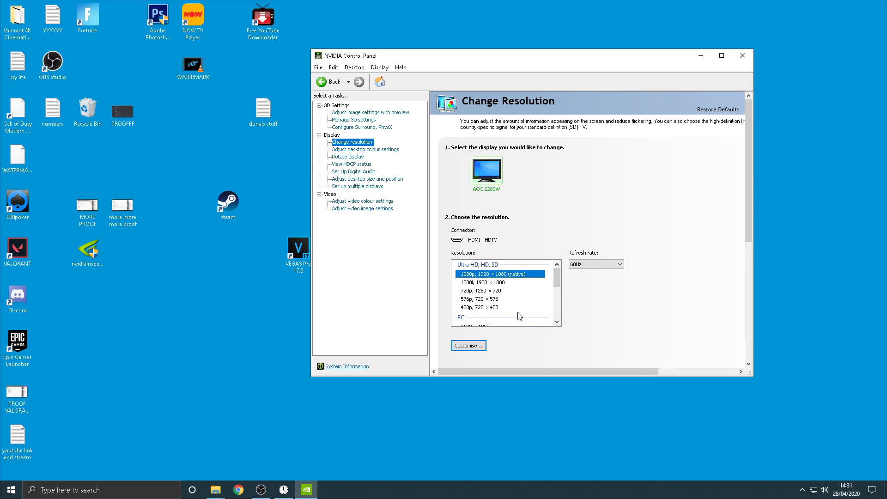
{"action": "scroll", "coordinate": [520, 316], "scroll_direction": "down", "scroll_amount": 5}
{"action": "scroll", "coordinate": [520, 316], "scroll_direction": "up", "scroll_amount": 5}
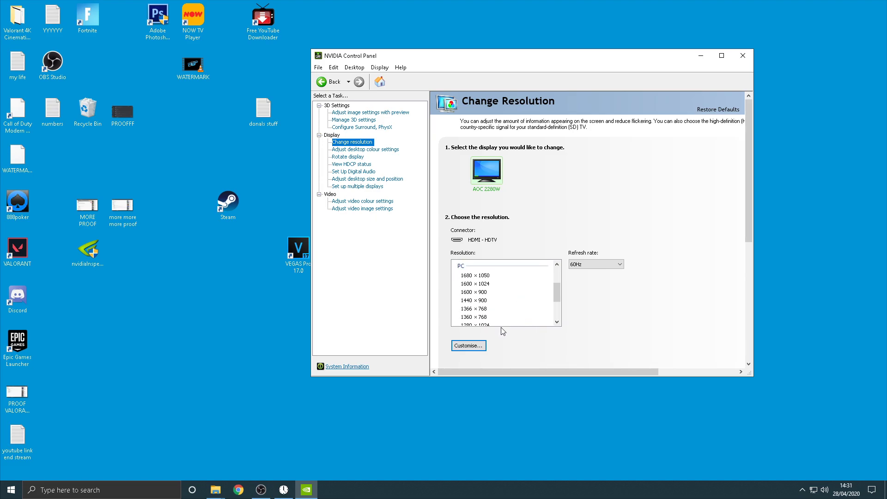
Enable resolutions not exposed by the display in the Customise dialog, check the custom resolution pixel fields, and accept the change
{"action": "left_click", "coordinate": [469, 346]}
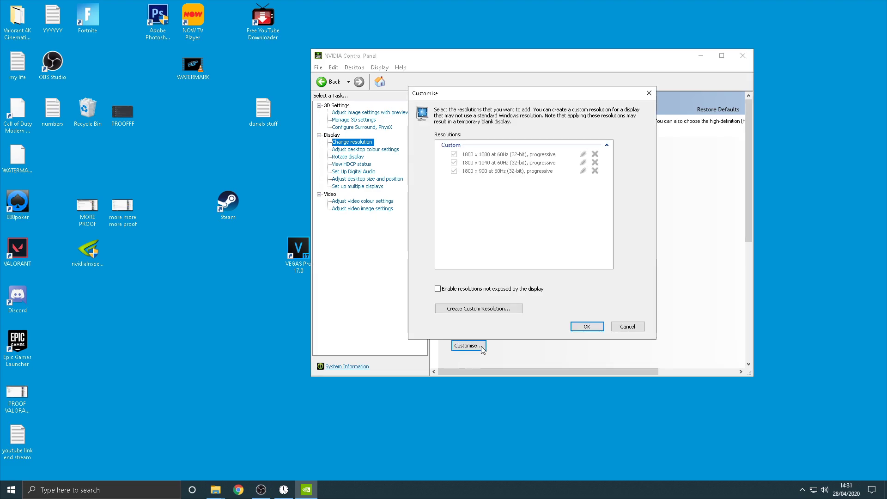
{"action": "left_click", "coordinate": [438, 290]}
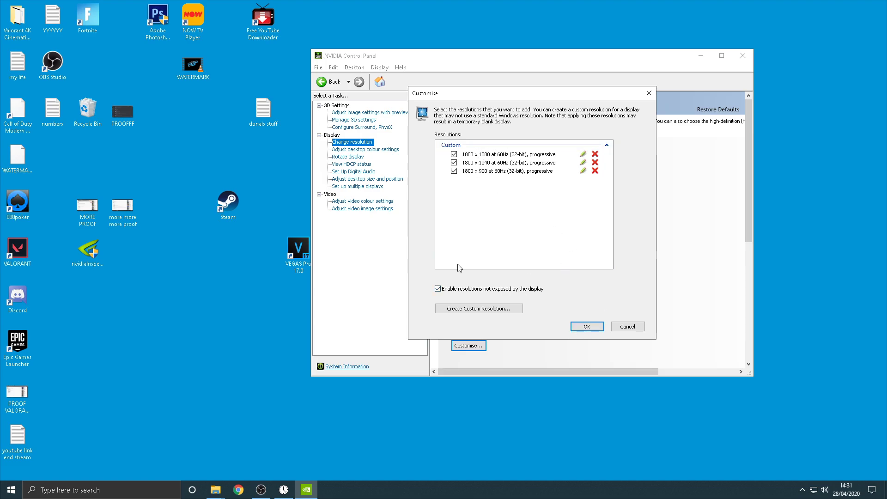
{"action": "left_click", "coordinate": [460, 310]}
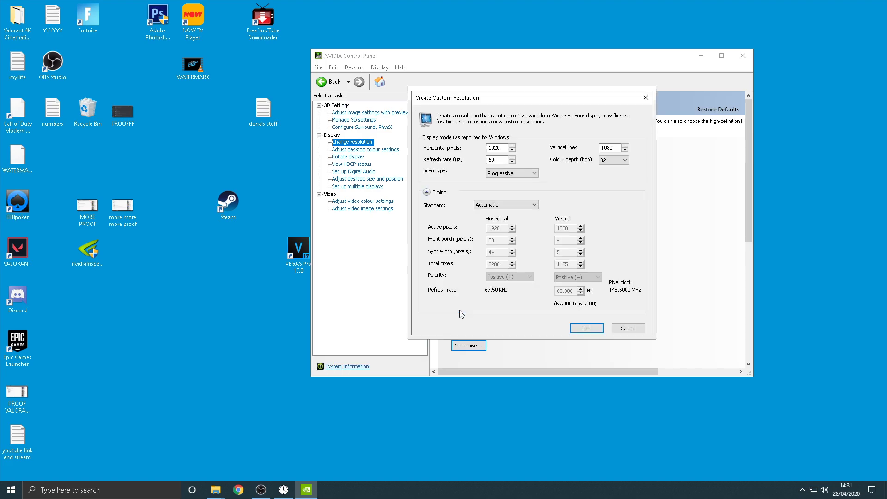
{"action": "double_click", "coordinate": [497, 147]}
{"action": "double_click", "coordinate": [603, 149]}
{"action": "left_click", "coordinate": [646, 98]}
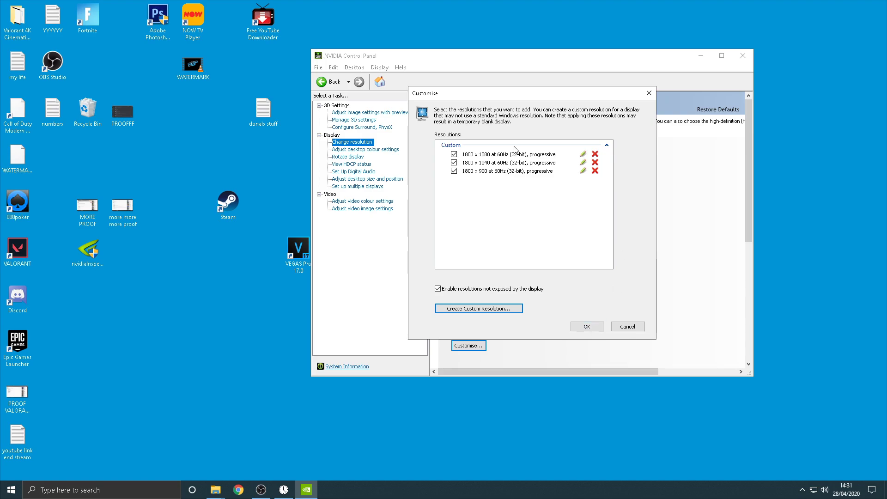
{"action": "left_click", "coordinate": [583, 327]}
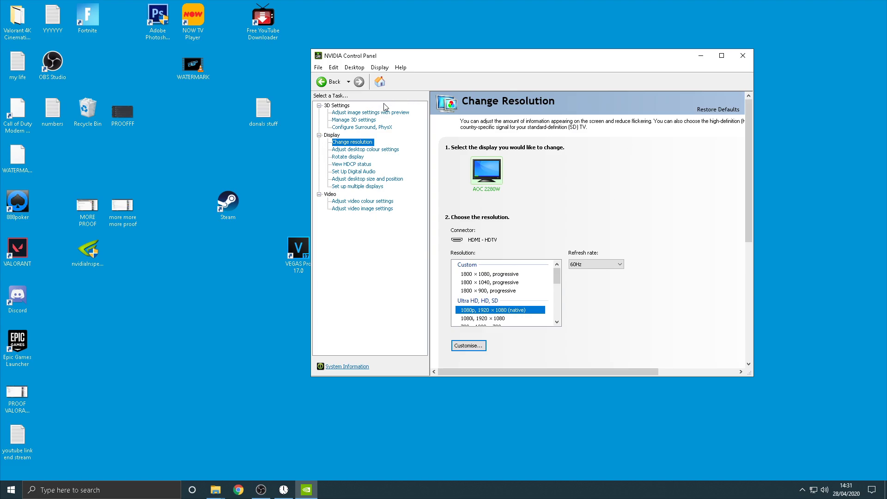
Check the "Use the advanced 3D image settings" option and open Manage 3D settings in a maximised window
{"action": "left_click", "coordinate": [349, 113]}
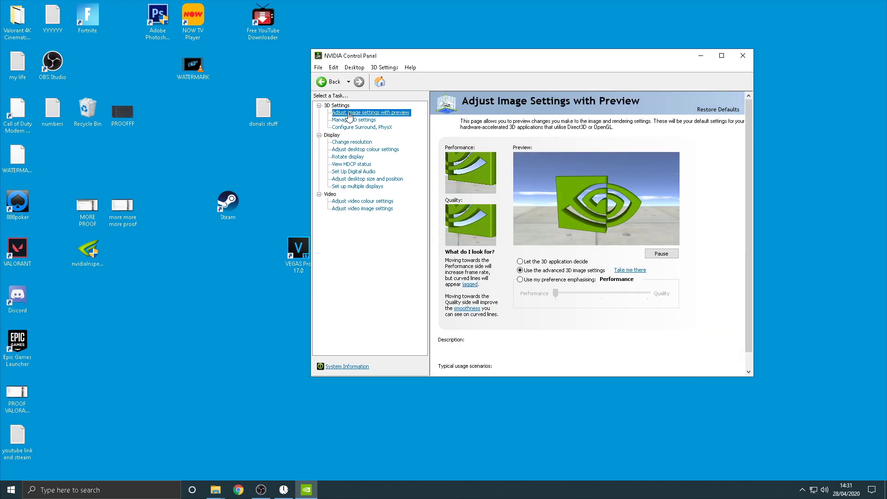
{"action": "mouse_move", "coordinate": [522, 272]}
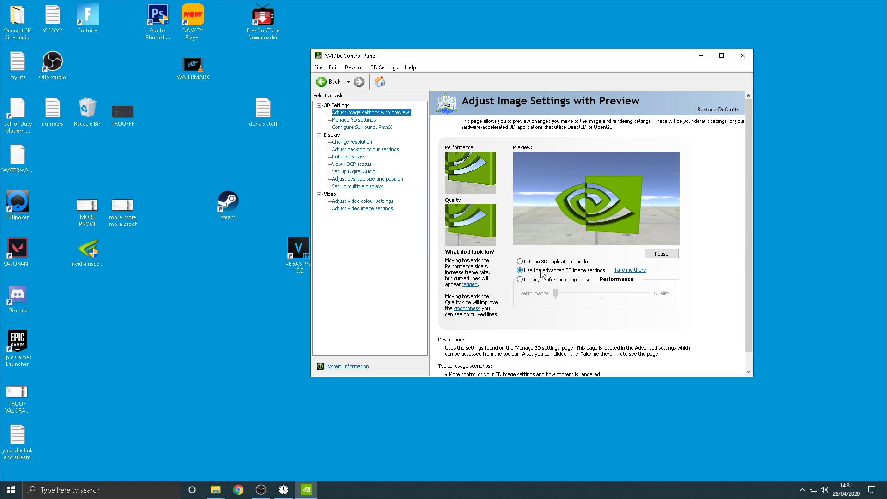
{"action": "left_click", "coordinate": [354, 119]}
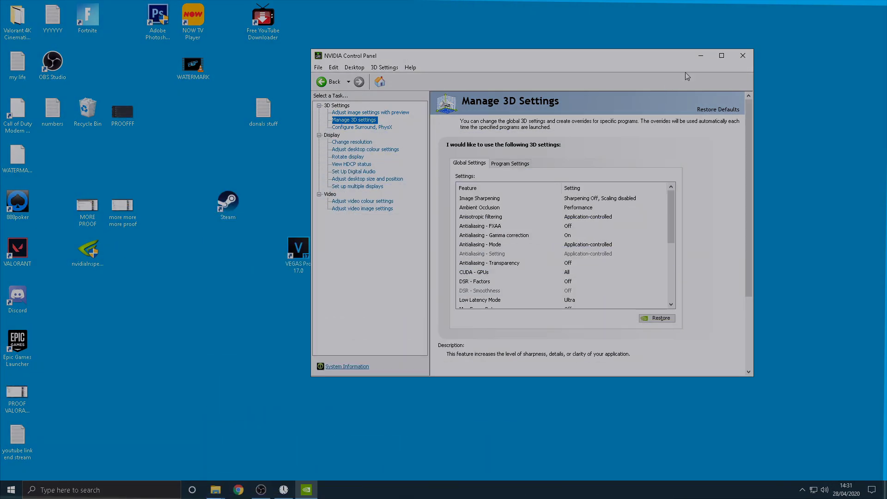
{"action": "left_click", "coordinate": [721, 56]}
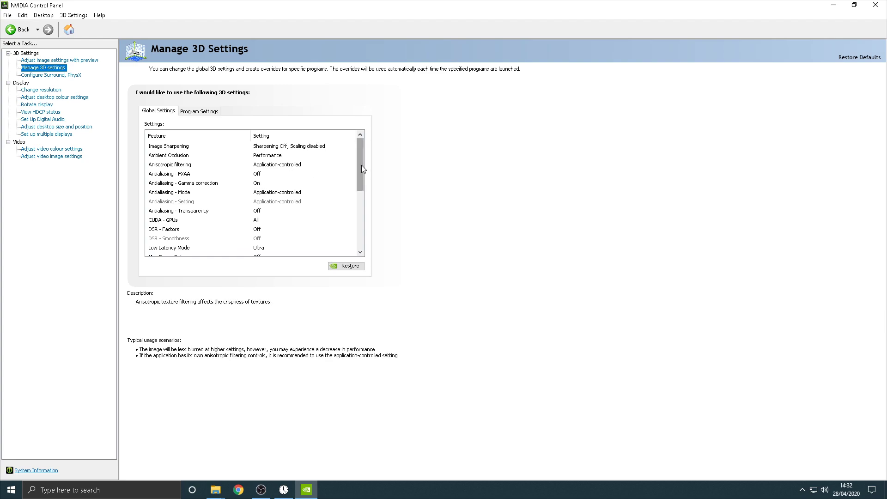
Review the antialiasing entries and the available Low Latency Mode options in the global 3D settings, keeping Ultra
{"action": "left_click_drag", "start_coordinate": [362, 165], "coordinate": [362, 170]}
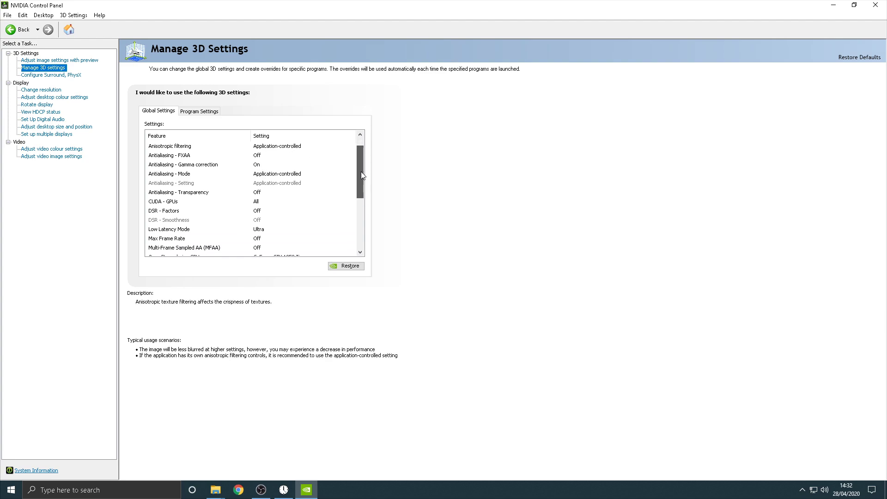
{"action": "left_click_drag", "start_coordinate": [361, 172], "coordinate": [362, 176]}
{"action": "mouse_move", "coordinate": [184, 221]}
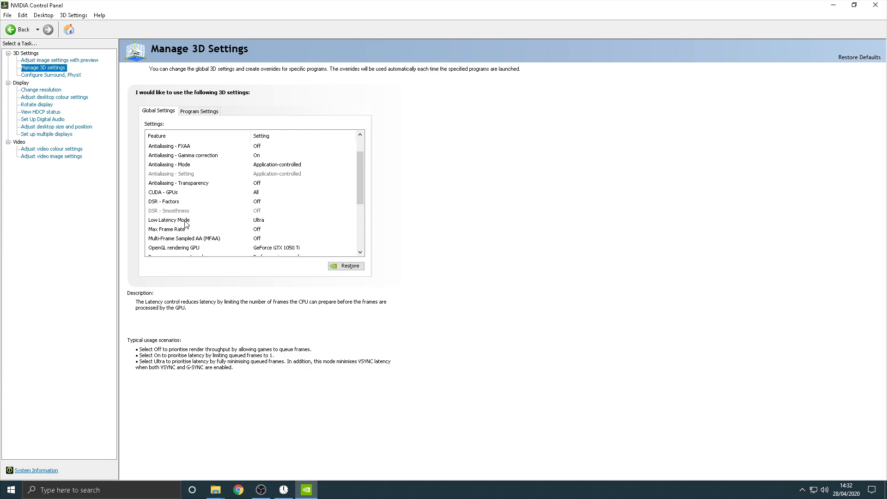
{"action": "left_click", "coordinate": [258, 221]}
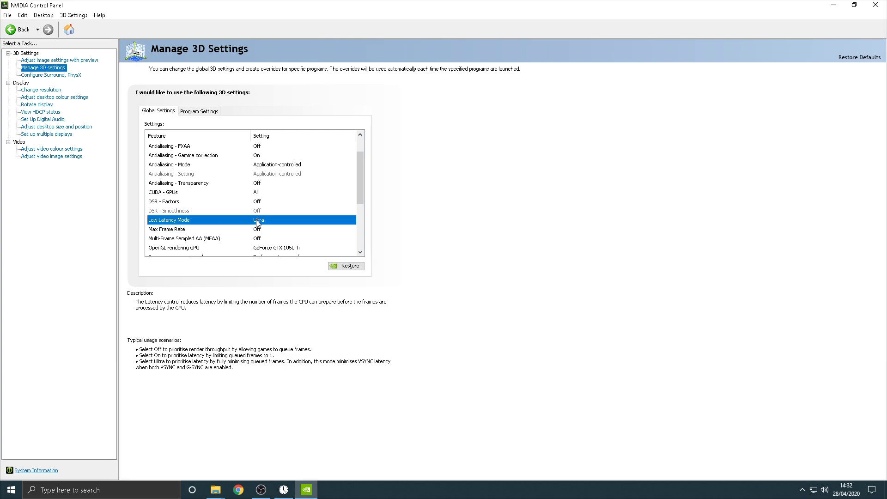
{"action": "left_click", "coordinate": [257, 221]}
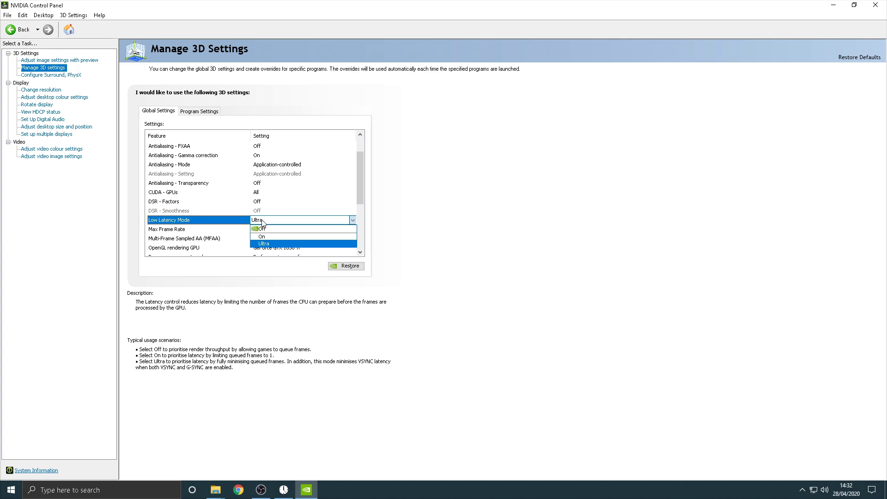
{"action": "left_click", "coordinate": [463, 209]}
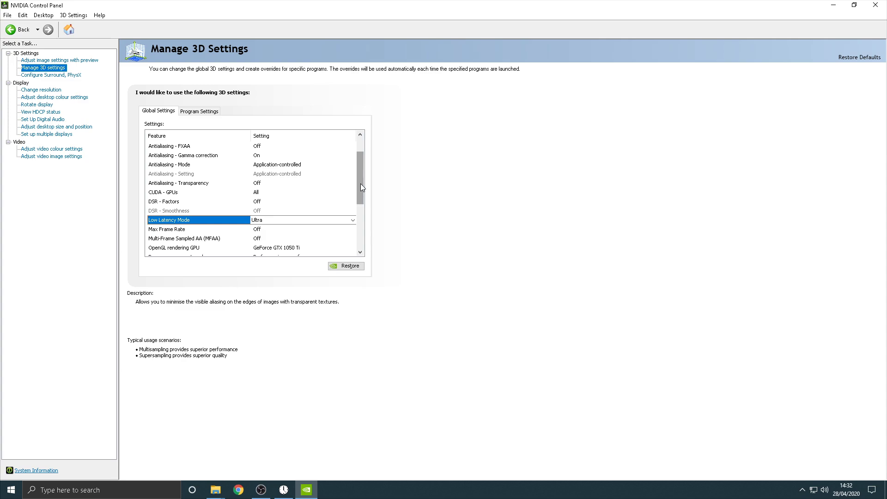
Review the power management, texture filtering, threaded optimisation and vertical sync entries, and close the NVIDIA Control Panel
{"action": "left_click_drag", "start_coordinate": [360, 184], "coordinate": [364, 204]}
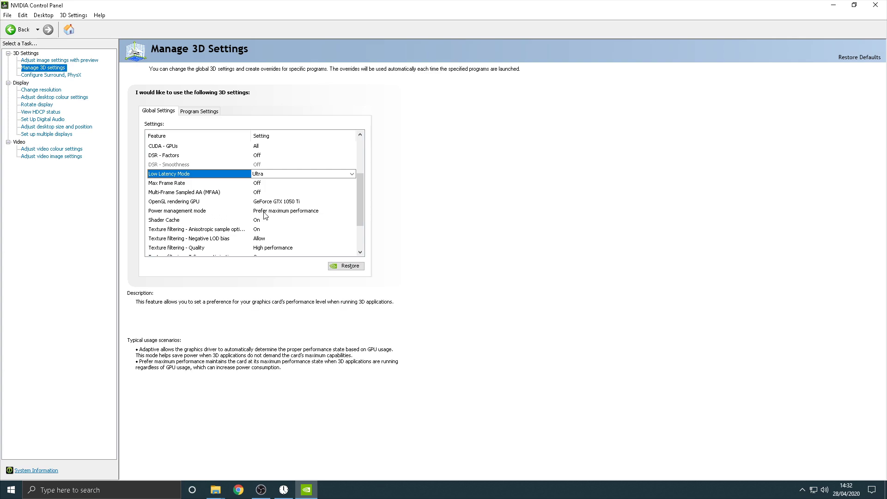
{"action": "left_click_drag", "start_coordinate": [361, 207], "coordinate": [361, 227]}
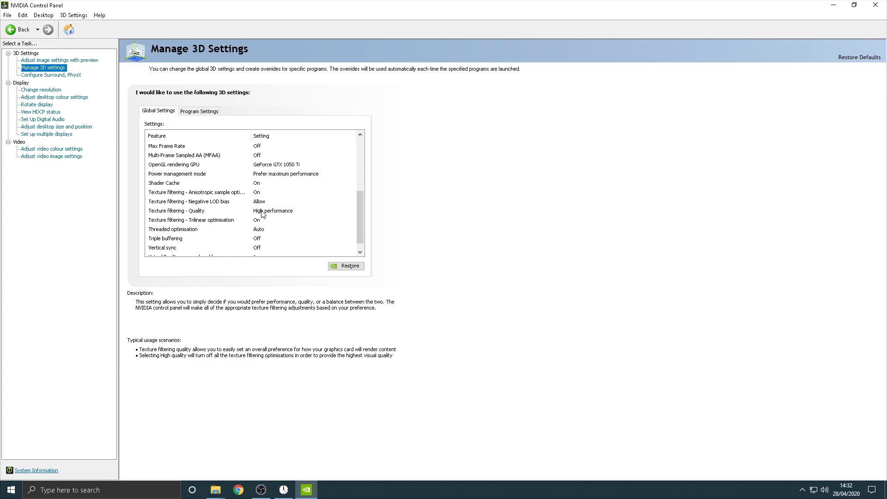
{"action": "scroll", "coordinate": [361, 203], "scroll_direction": "down", "scroll_amount": 1}
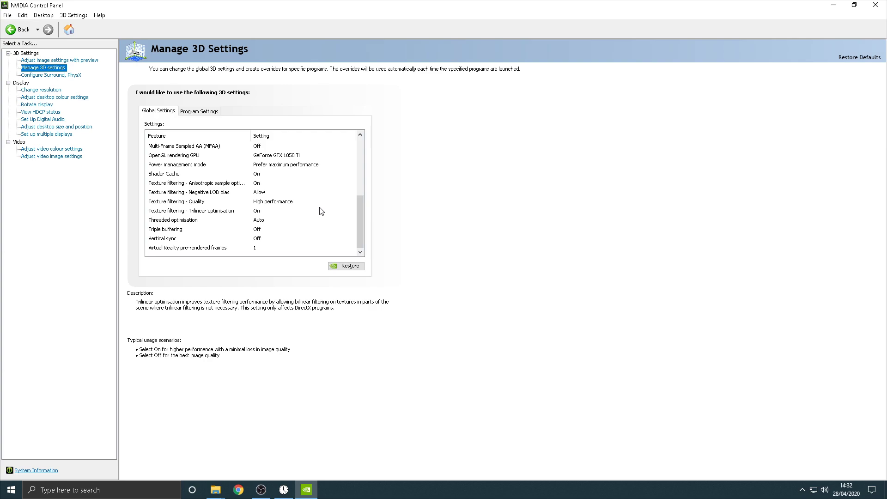
{"action": "scroll", "coordinate": [363, 175], "scroll_direction": "up", "scroll_amount": 5}
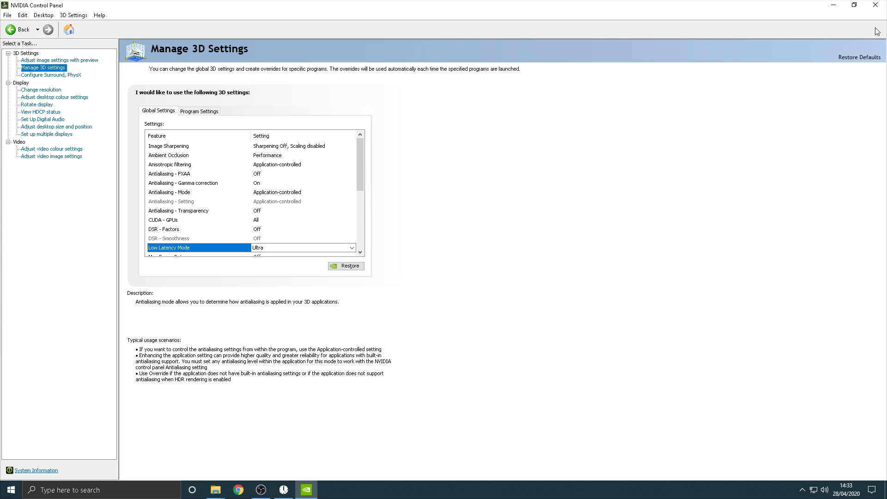
{"action": "left_click", "coordinate": [876, 6]}
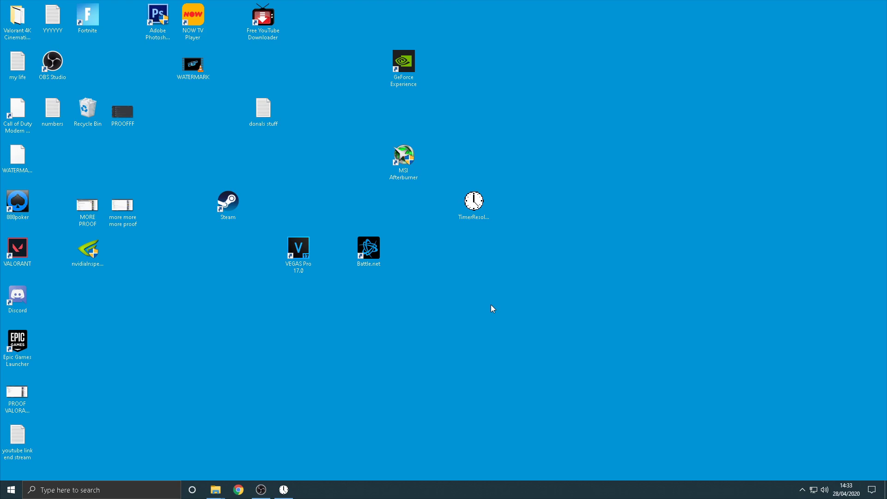
Open the Epic Games Launcher through a search for "epic", launch Fortnite, and minimise the launcher
{"action": "left_click", "coordinate": [139, 489]}
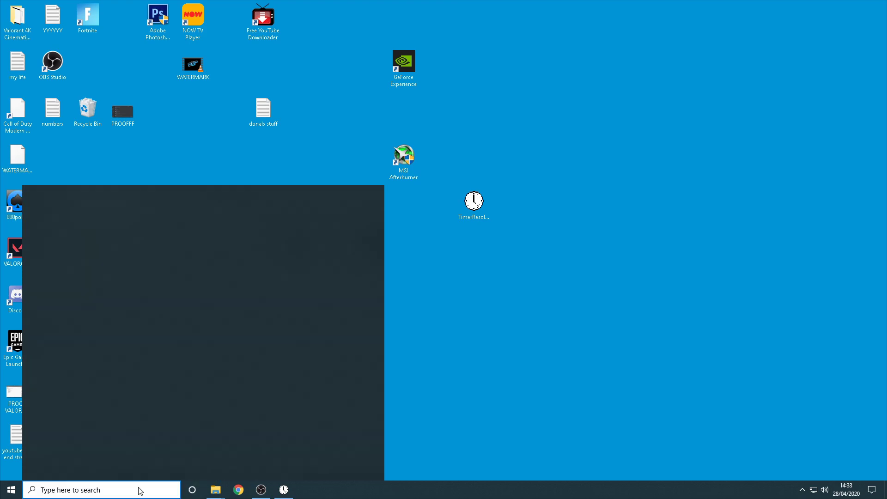
{"action": "type", "text": "epic"}
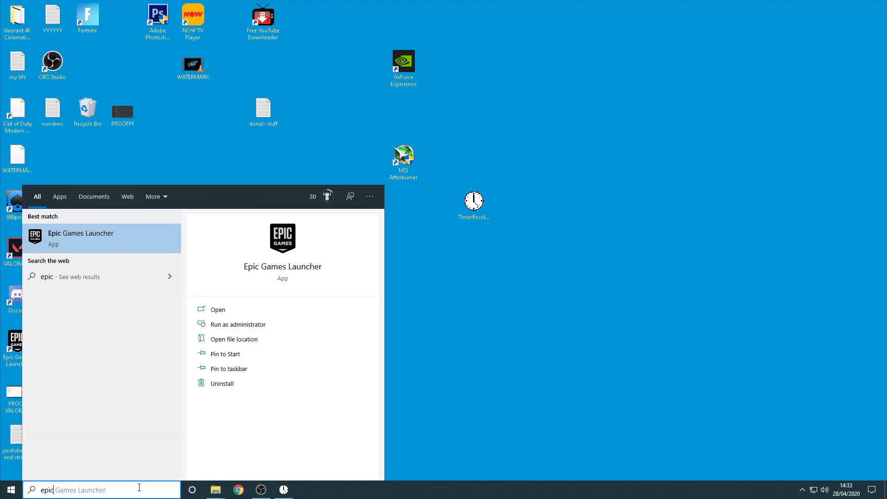
{"action": "key", "text": "Return"}
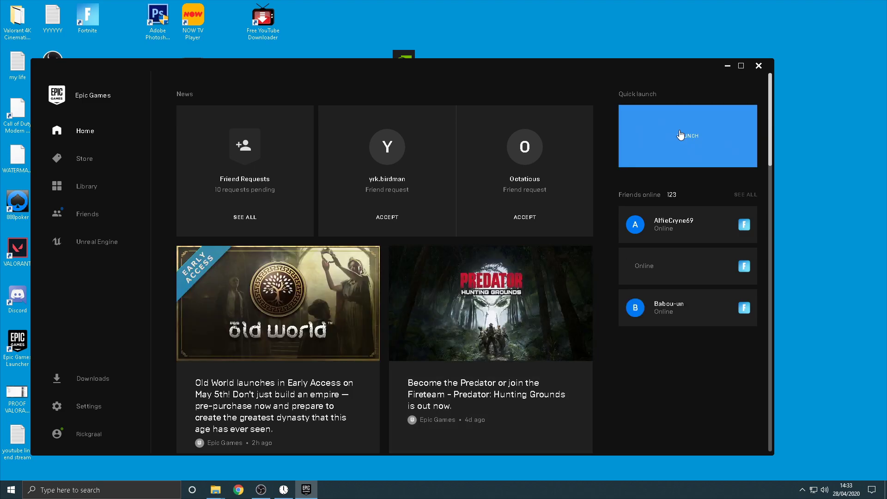
{"action": "left_click", "coordinate": [680, 131]}
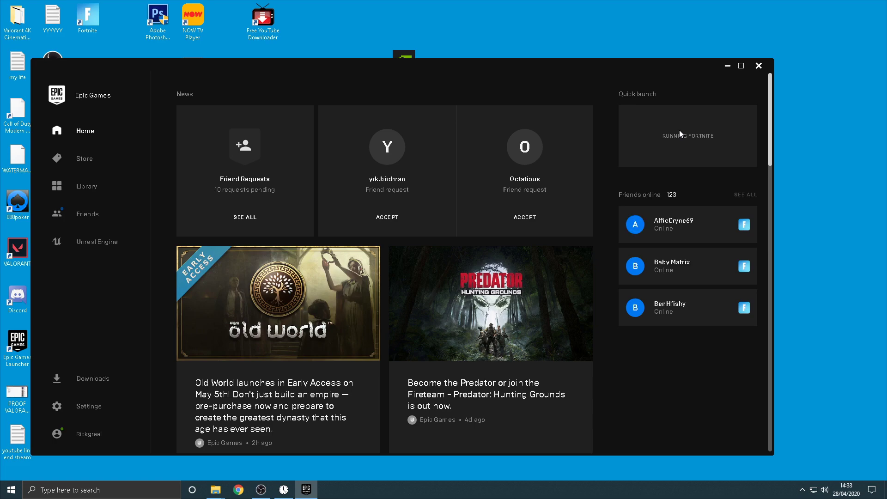
{"action": "left_click", "coordinate": [727, 65]}
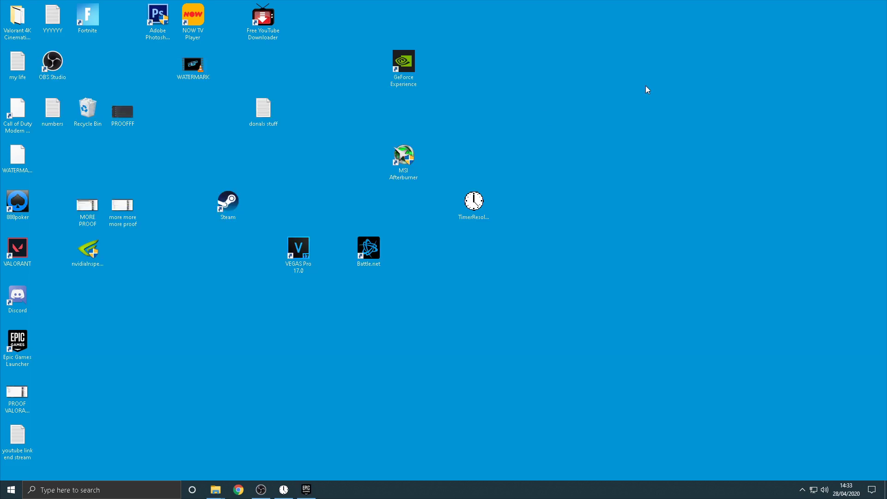
Check the current resolution in the Set Timer Resolution window and minimise it
{"action": "left_click", "coordinate": [284, 490]}
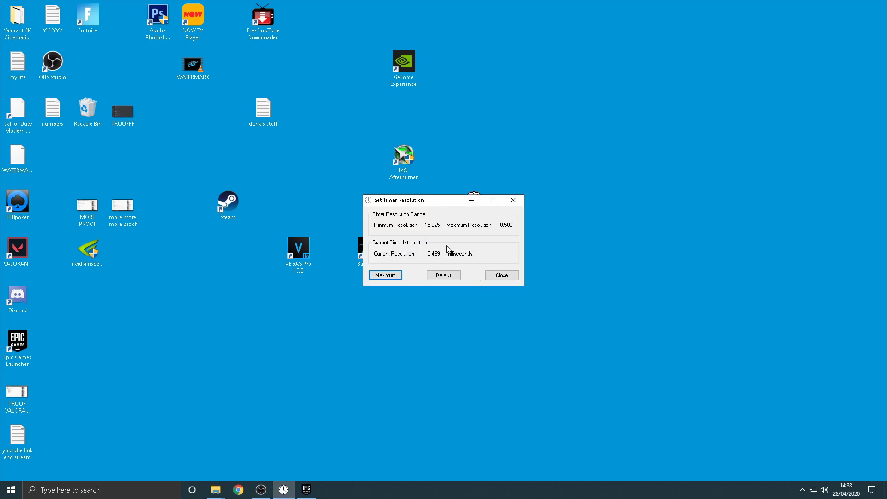
{"action": "left_click", "coordinate": [472, 200]}
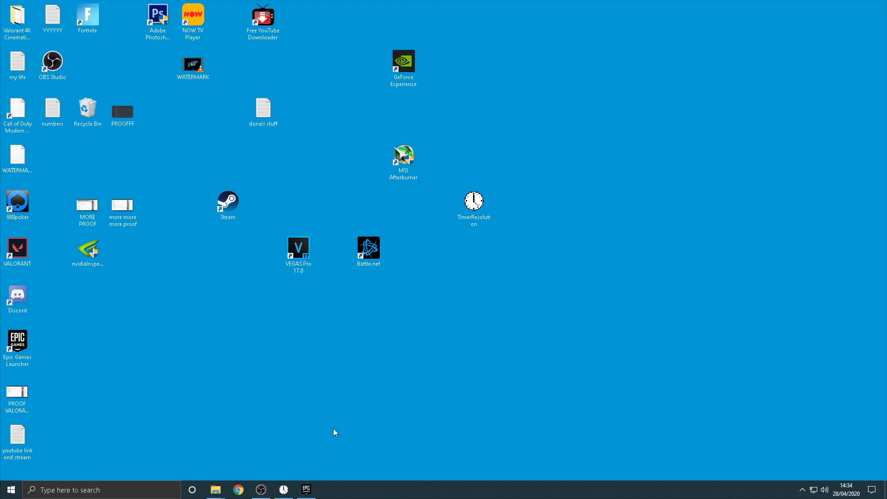
{"action": "left_click_drag", "start_coordinate": [92, 260], "coordinate": [513, 307]}
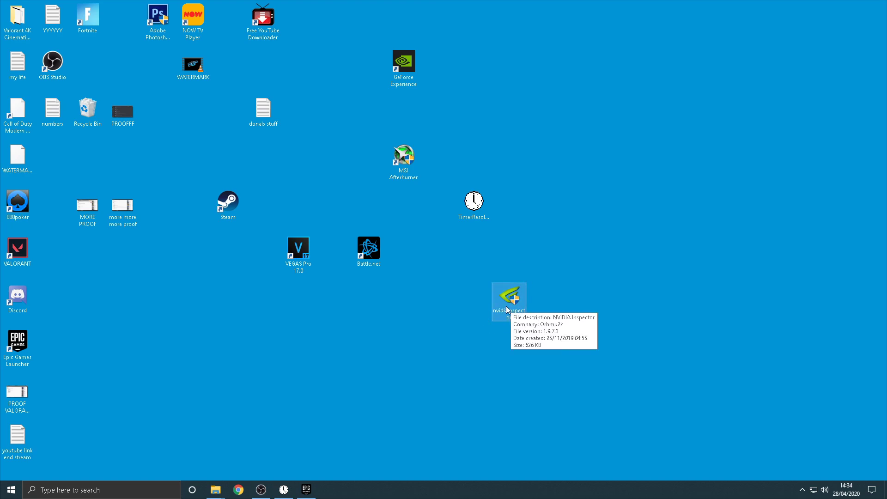
{"action": "left_click_drag", "start_coordinate": [513, 295], "coordinate": [93, 266]}
{"action": "left_click", "coordinate": [137, 324]}
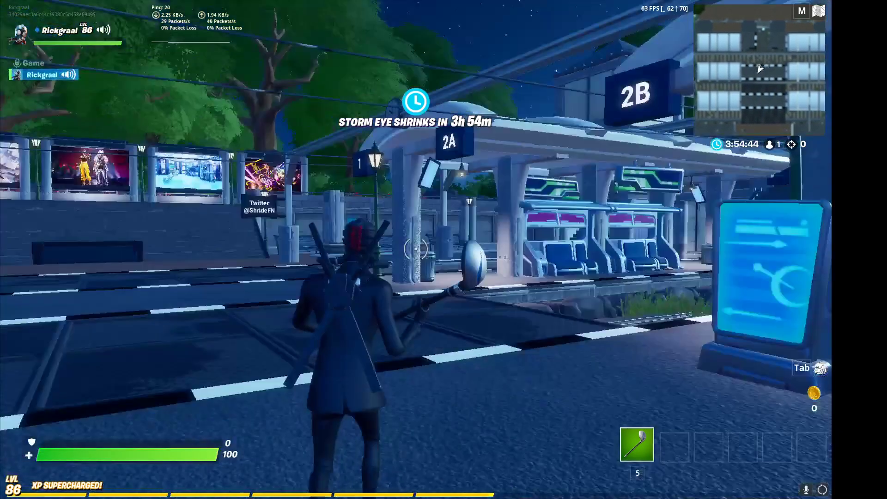
Move the character forward in the Fortnite match and open the game's Video settings
{"action": "key", "text": "w"}
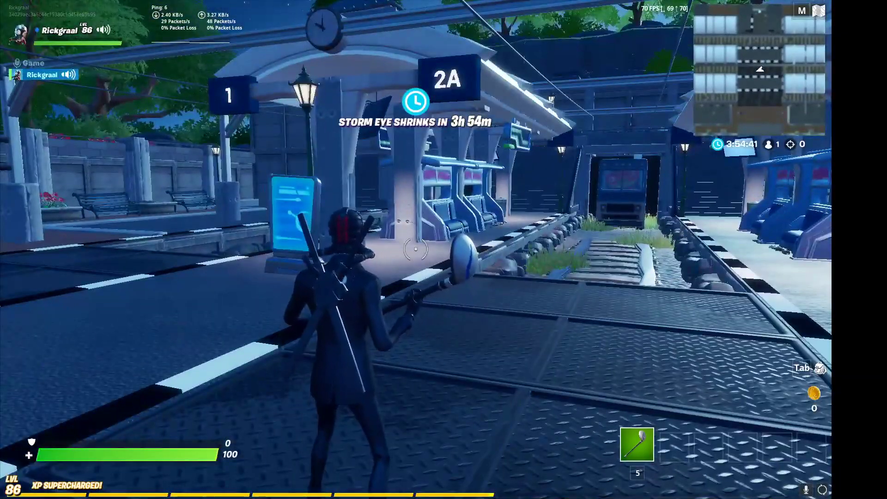
{"action": "key", "text": "Escape"}
{"action": "left_click", "coordinate": [680, 70]}
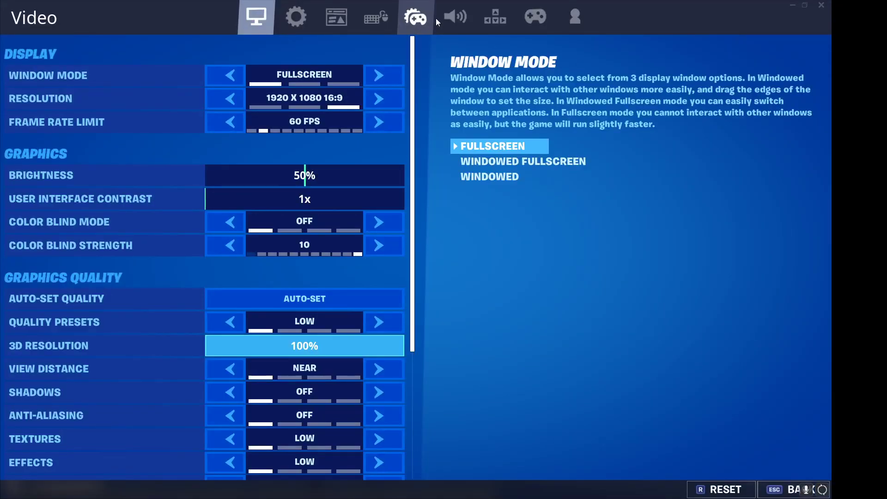
Review the display, graphics quality and advanced graphics entries in Fortnite's Video settings, and return to the match
{"action": "scroll", "coordinate": [323, 375], "scroll_direction": "down", "scroll_amount": 1}
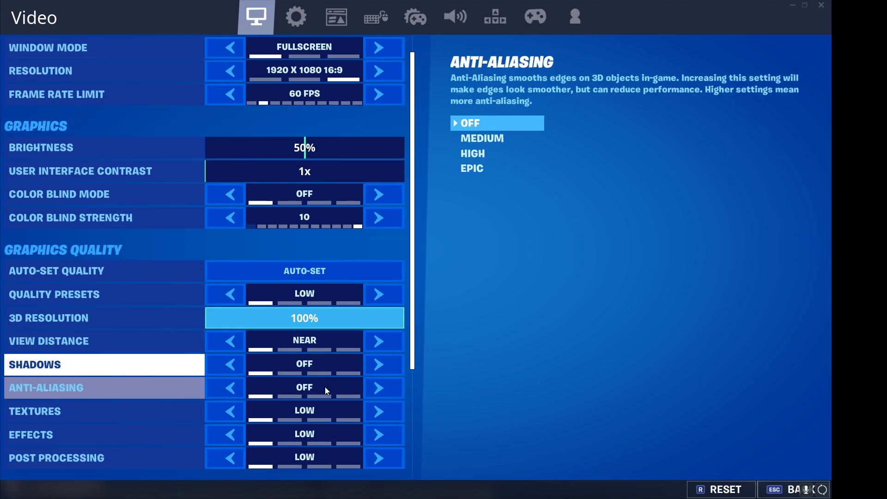
{"action": "scroll", "coordinate": [325, 387], "scroll_direction": "down", "scroll_amount": 1}
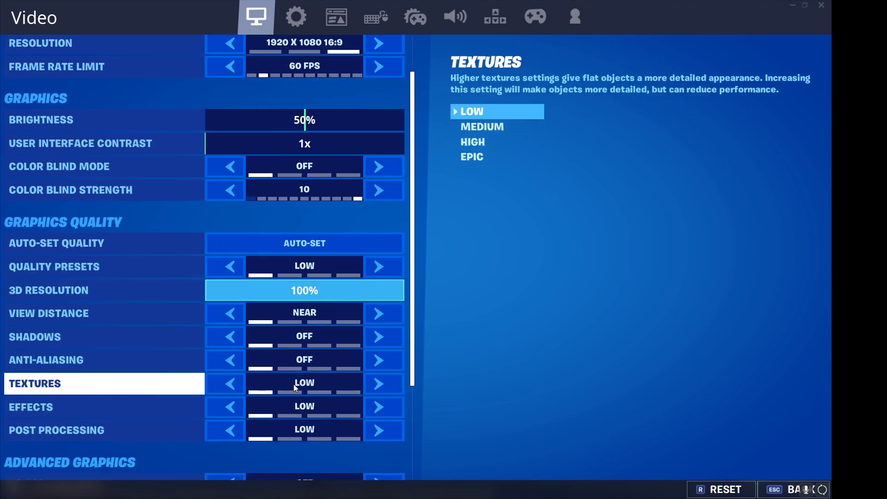
{"action": "scroll", "coordinate": [296, 387], "scroll_direction": "down", "scroll_amount": 3}
{"action": "scroll", "coordinate": [318, 415], "scroll_direction": "down", "scroll_amount": 1}
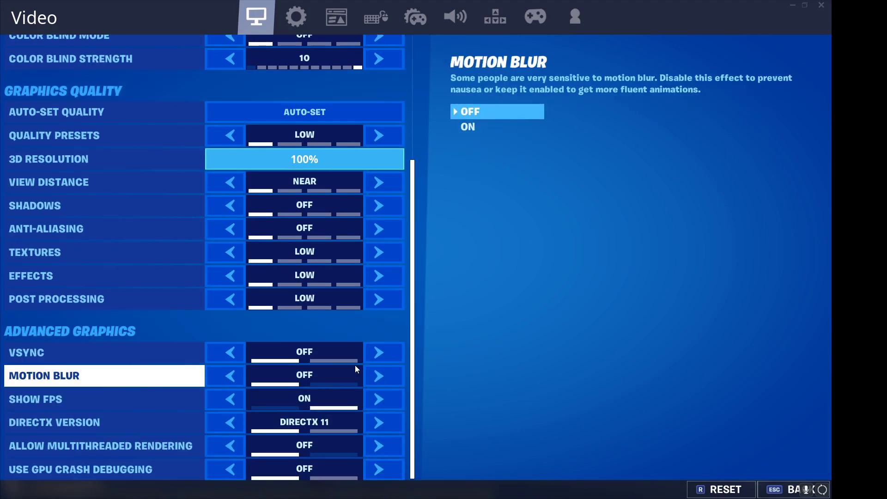
{"action": "scroll", "coordinate": [281, 273], "scroll_direction": "up", "scroll_amount": 1}
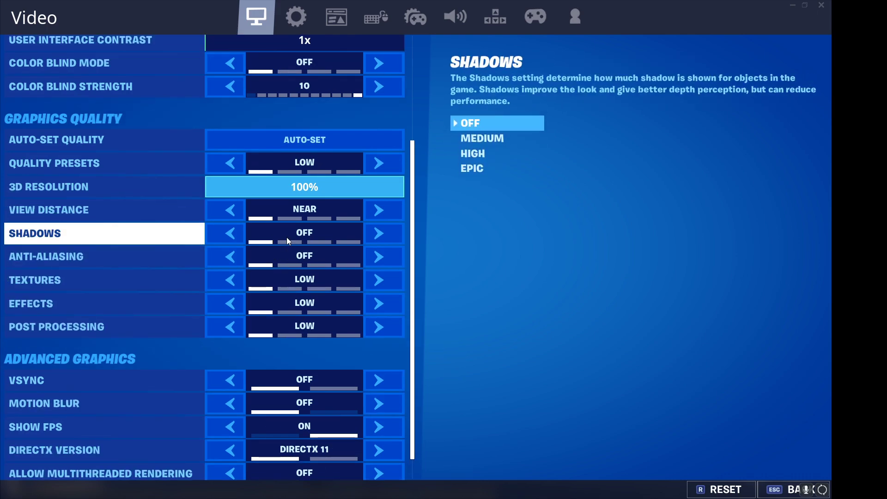
{"action": "key", "text": "Escape"}
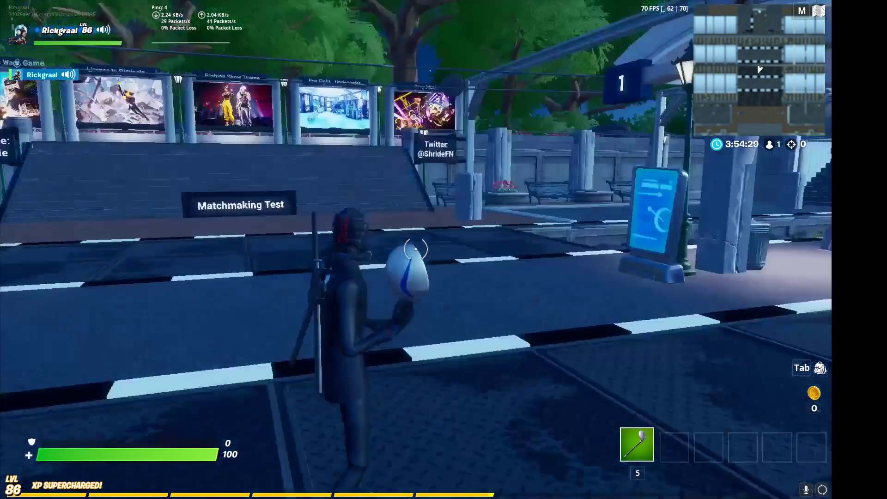
Run the character through the Creative hub, up to the plaza and over to the "Kevinium - Part 1" featured portal
{"action": "key", "text": "w"}
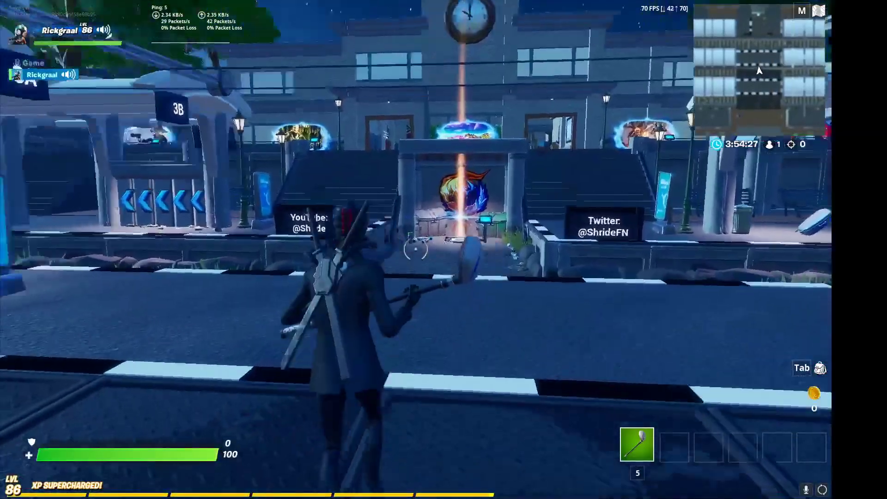
{"action": "key", "text": "w"}
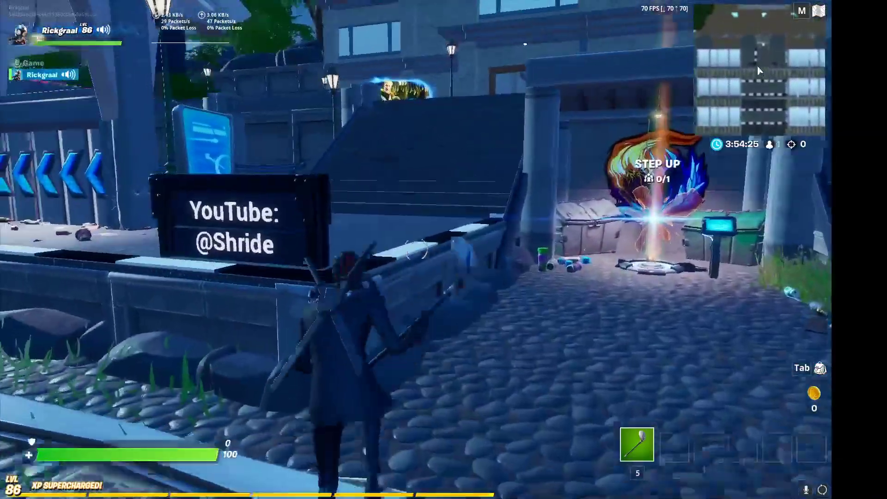
{"action": "key", "text": "w"}
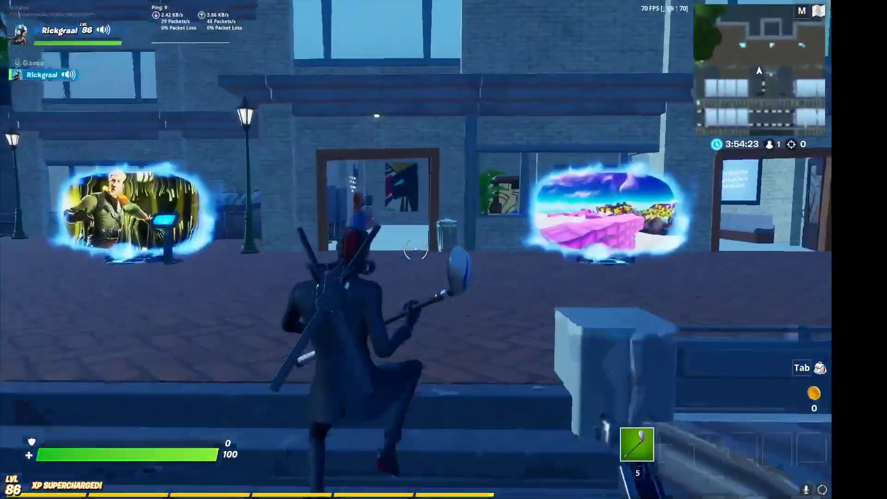
{"action": "key", "text": "w"}
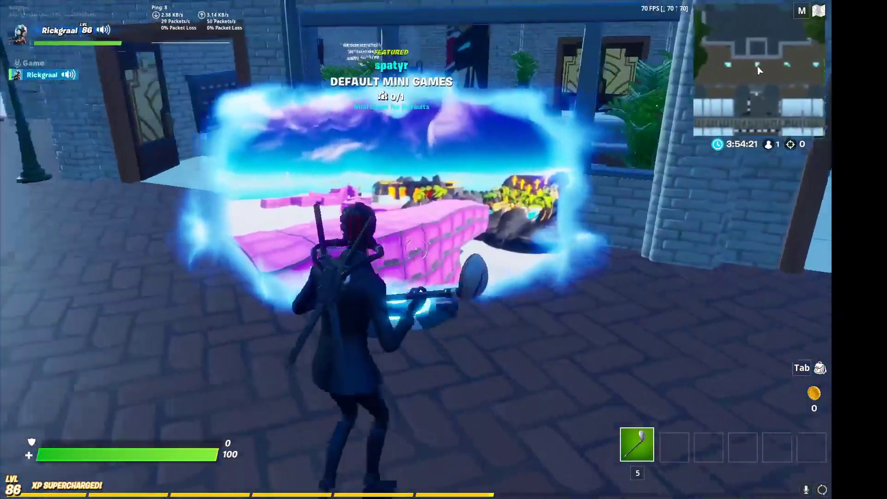
{"action": "key", "text": "w"}
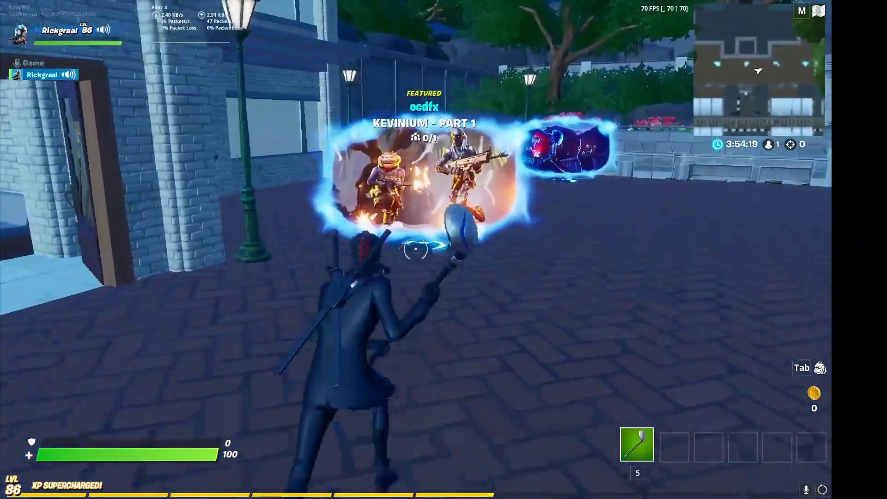
{"action": "key", "text": "w"}
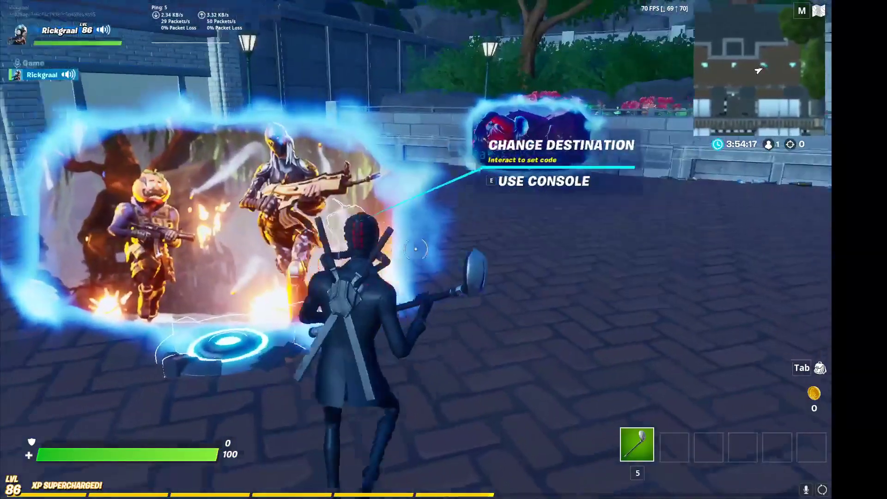
Change the portal's destination to the favourite island "Clix's 1V1 Arena" using its console
{"action": "key", "text": "e"}
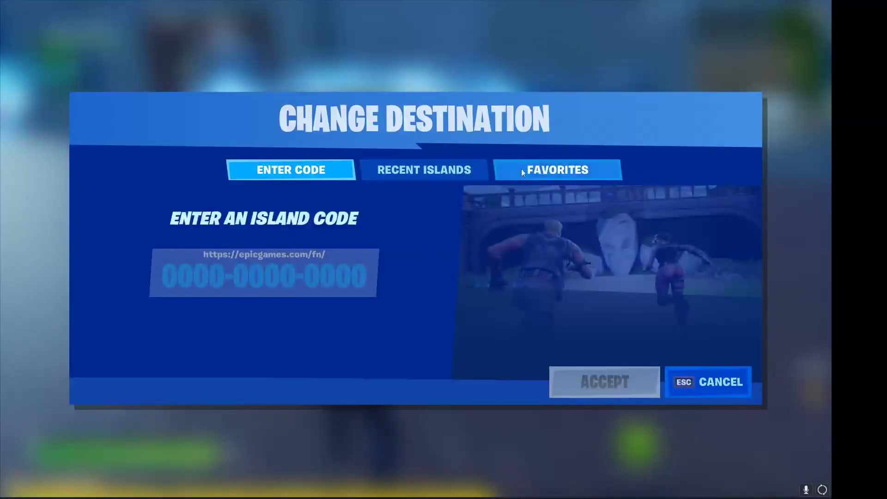
{"action": "left_click", "coordinate": [509, 175]}
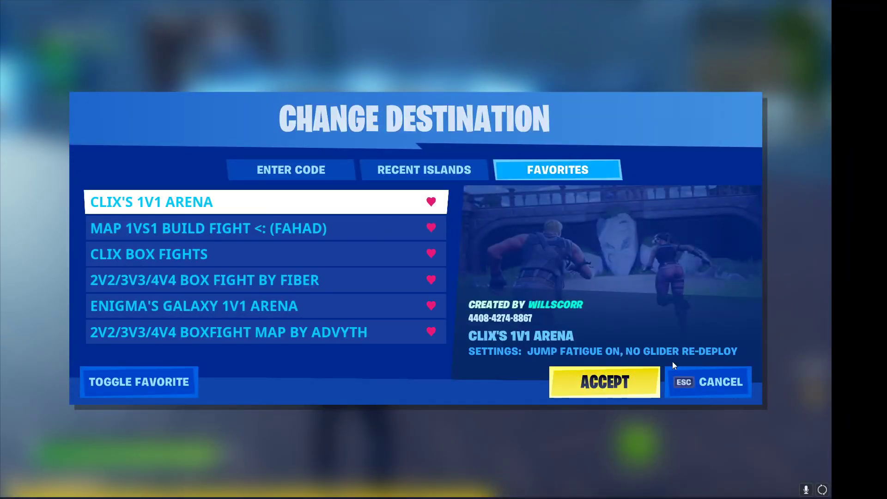
{"action": "left_click", "coordinate": [629, 384]}
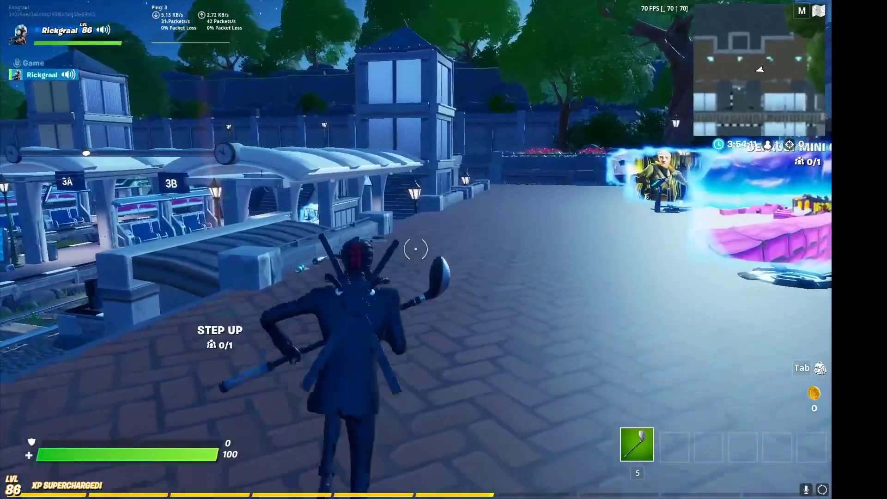
Move around the plaza while the portal loads, return to it and enter the selected island
{"action": "key", "text": "w"}
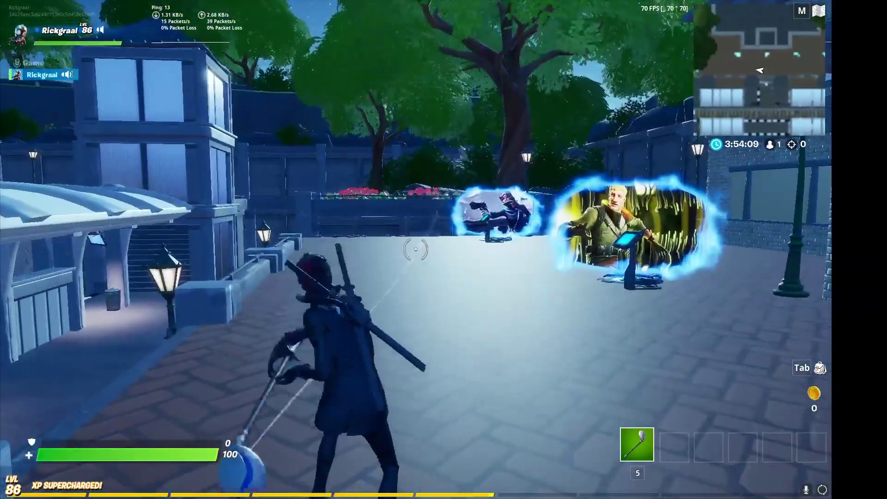
{"action": "key", "text": "w"}
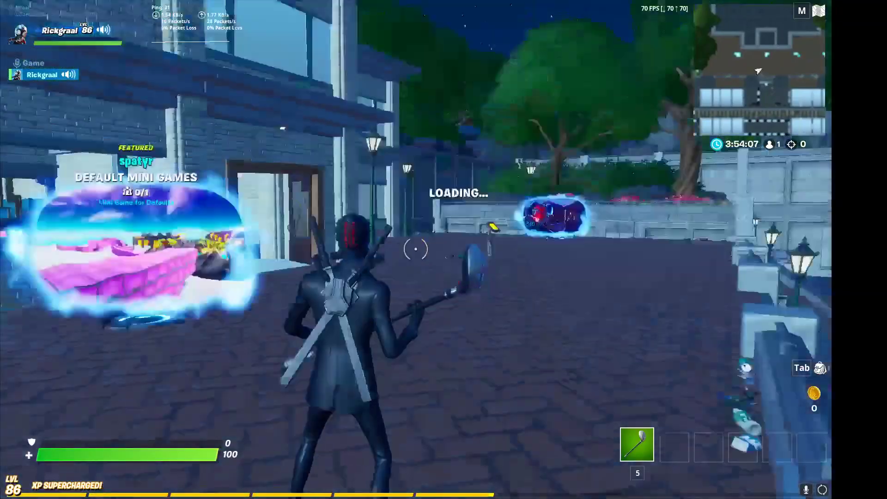
{"action": "key", "text": "w"}
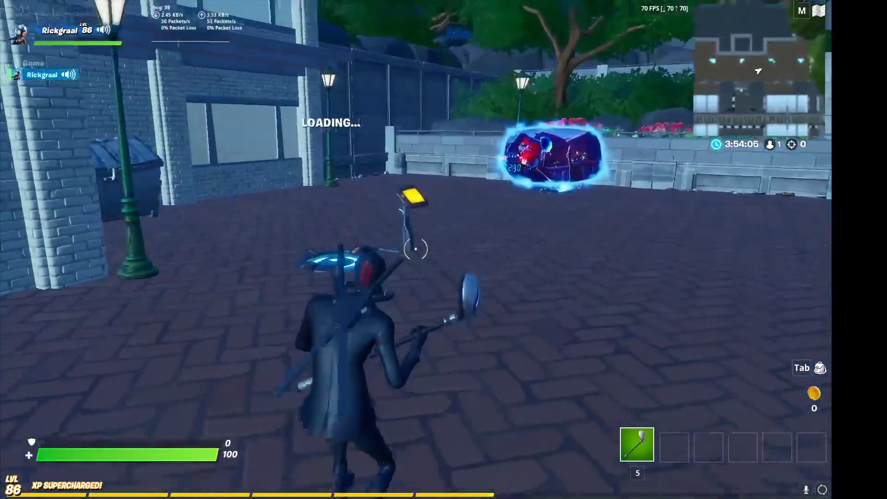
{"action": "key", "text": "w"}
{"action": "key", "text": "e"}
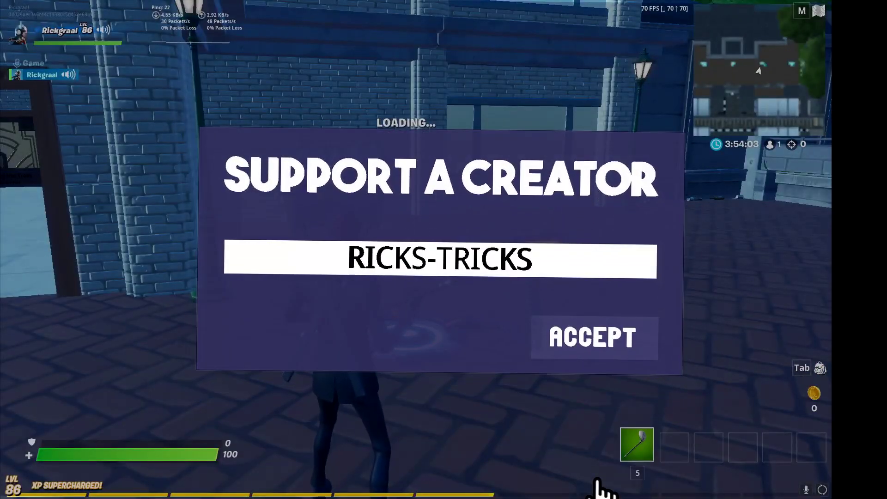
{"action": "left_click", "coordinate": [640, 340]}
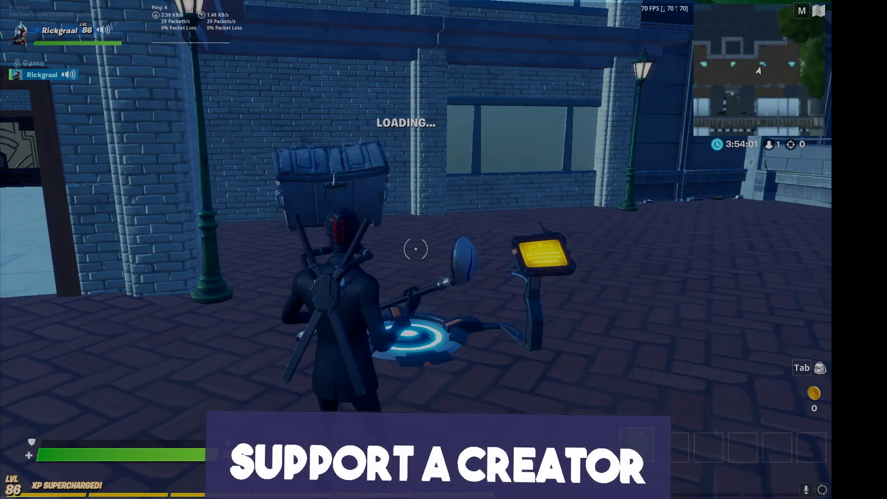
{"action": "key", "text": "w"}
{"action": "key", "text": "w"}
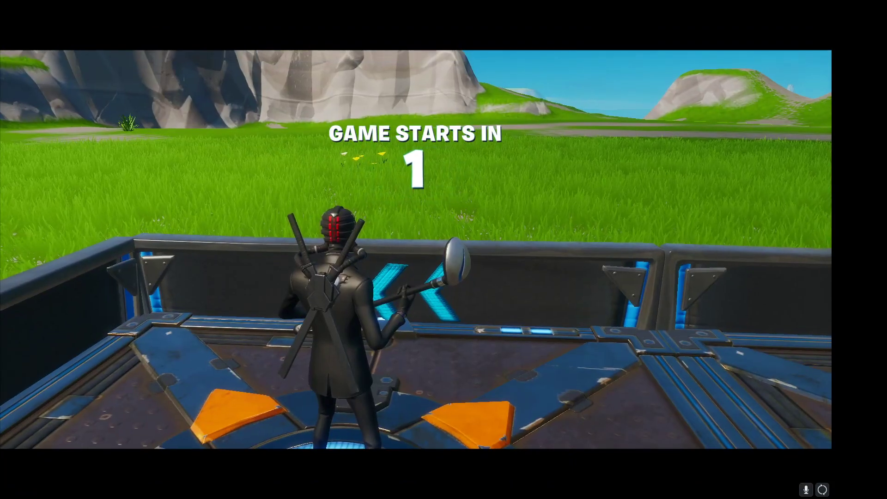
Run off the spawn platform onto the grass and build a climbing tower of wooden walls and ramps
{"action": "key", "text": "w"}
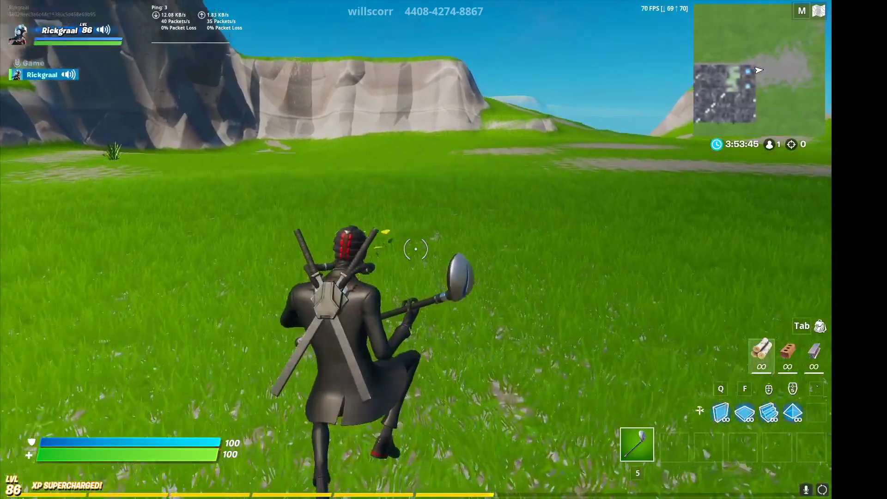
{"action": "key", "text": "q"}
{"action": "left_click", "coordinate": [416, 250]}
{"action": "left_click", "coordinate": [416, 249]}
{"action": "left_click", "coordinate": [416, 249]}
{"action": "key", "text": "q"}
{"action": "left_click", "coordinate": [416, 250]}
{"action": "left_click", "coordinate": [416, 249]}
{"action": "left_click", "coordinate": [416, 249]}
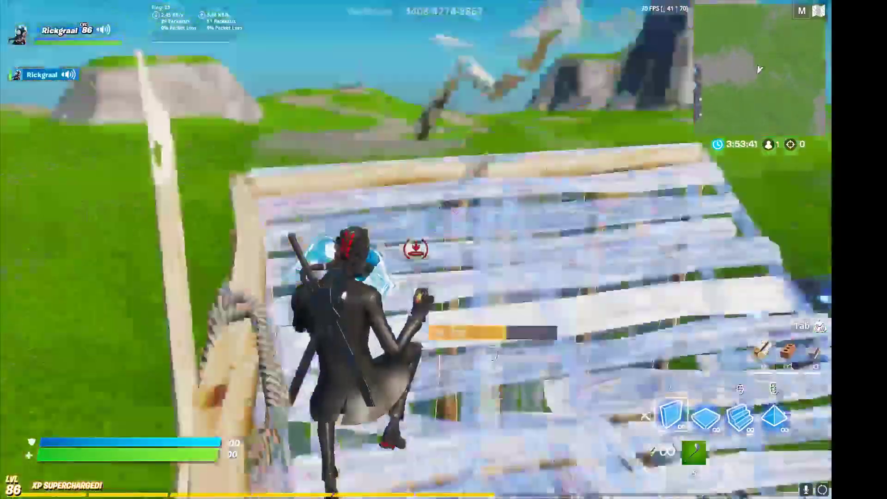
{"action": "left_click", "coordinate": [416, 249]}
{"action": "left_click", "coordinate": [416, 249]}
{"action": "left_click", "coordinate": [416, 250]}
{"action": "left_click", "coordinate": [416, 249]}
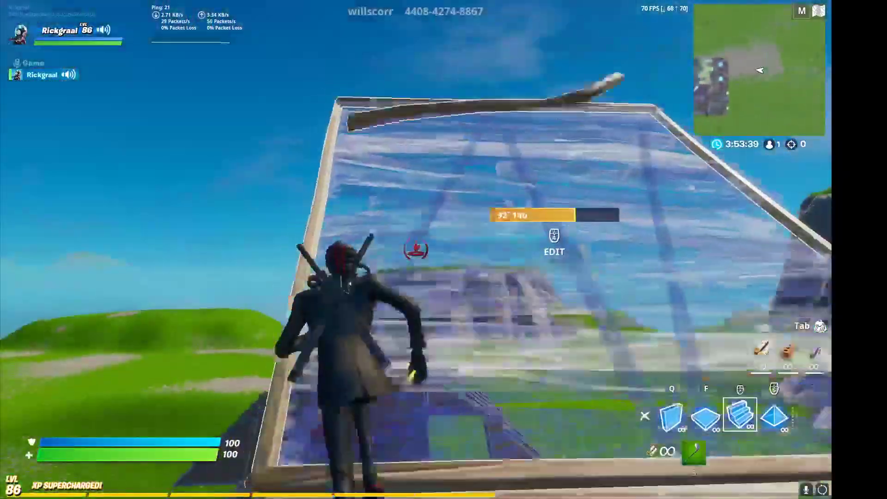
{"action": "left_click", "coordinate": [416, 249]}
{"action": "left_click", "coordinate": [416, 249]}
{"action": "key", "text": "q"}
{"action": "left_click", "coordinate": [416, 249]}
{"action": "left_click", "coordinate": [416, 249]}
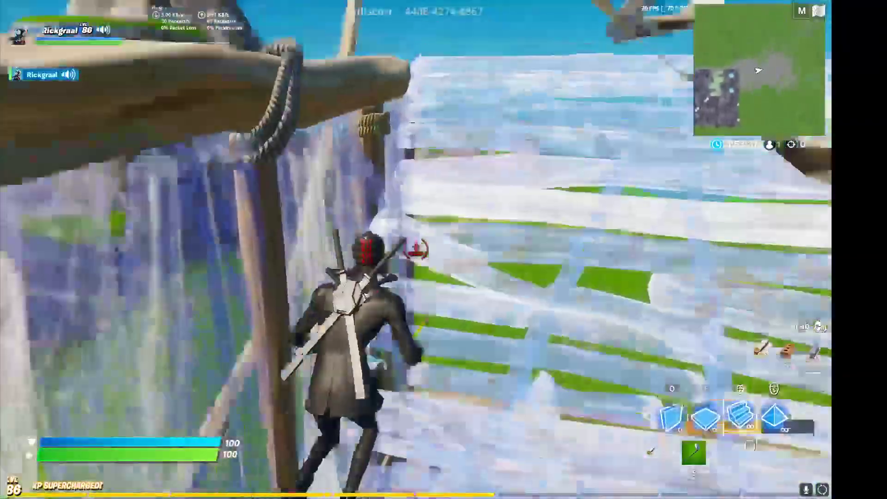
{"action": "left_click", "coordinate": [416, 249]}
{"action": "left_click", "coordinate": [416, 249]}
{"action": "left_click", "coordinate": [416, 249]}
{"action": "left_click", "coordinate": [416, 249]}
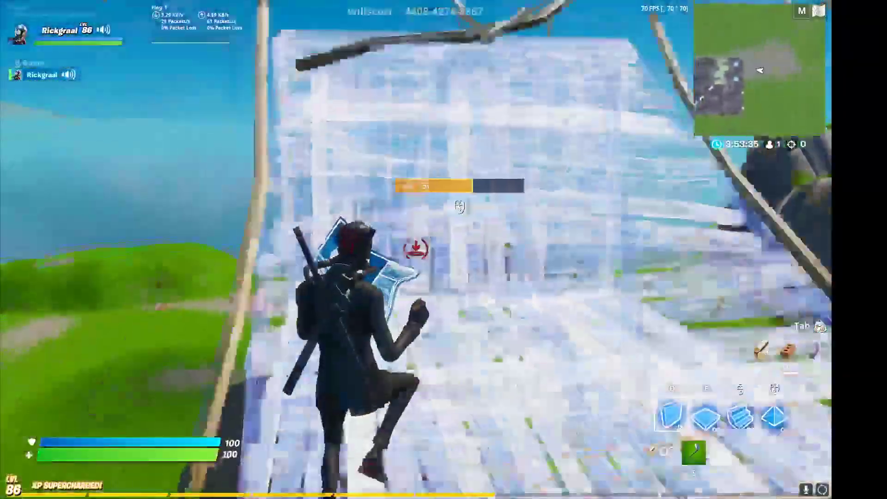
{"action": "left_click", "coordinate": [416, 249]}
{"action": "left_click", "coordinate": [416, 250]}
{"action": "key", "text": "3"}
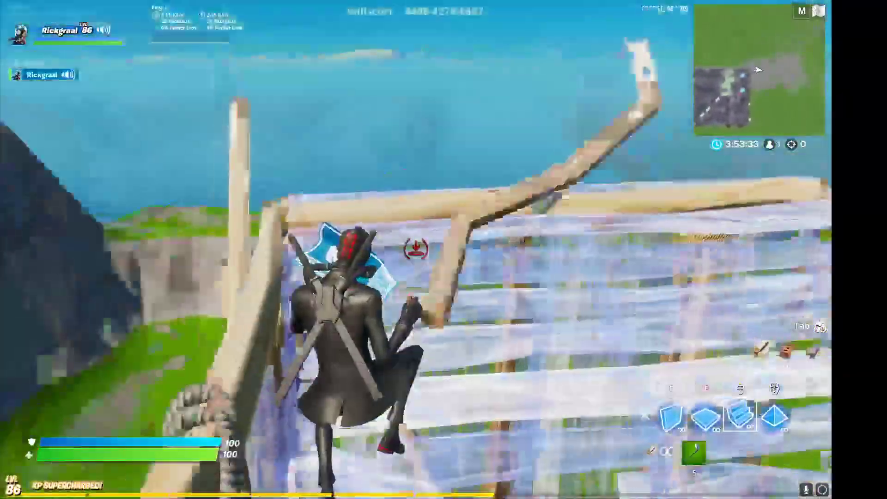
{"action": "left_click", "coordinate": [416, 249]}
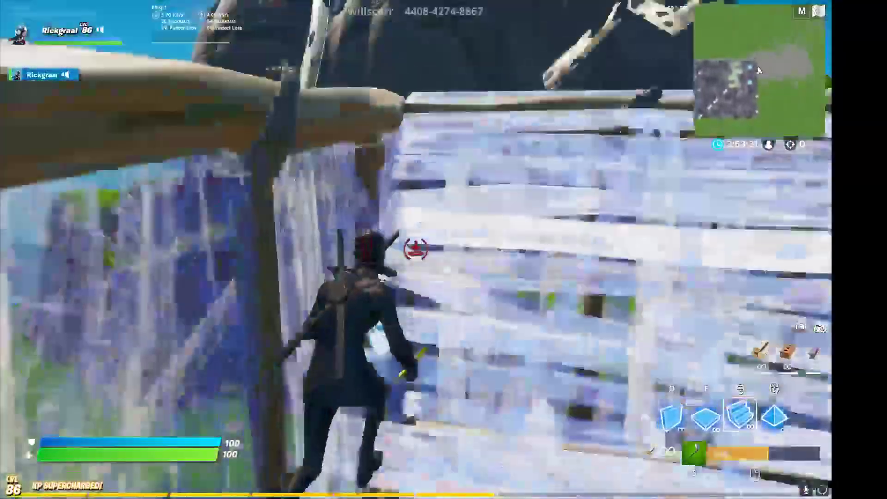
{"action": "left_click", "coordinate": [416, 249]}
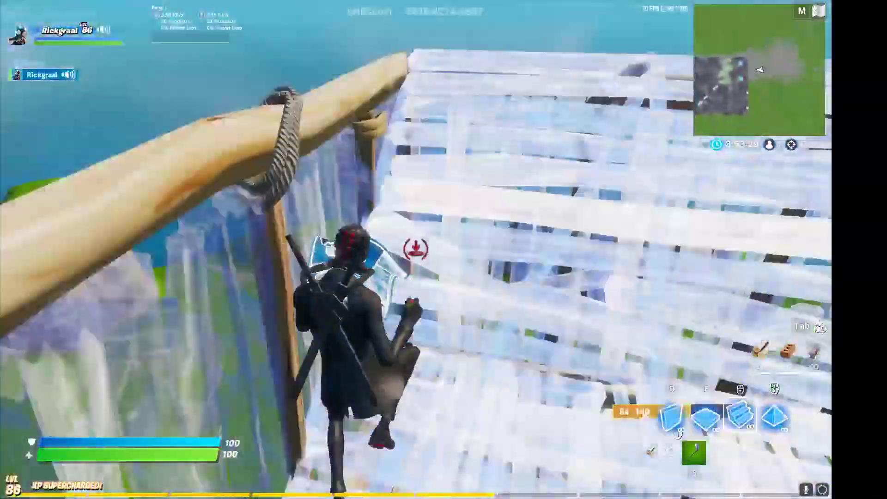
{"action": "left_click", "coordinate": [416, 249]}
Build with floor pieces high on the wooden tower and switch back to the harvesting tool
{"action": "key", "text": "f"}
{"action": "left_click", "coordinate": [416, 249]}
{"action": "left_click", "coordinate": [416, 248]}
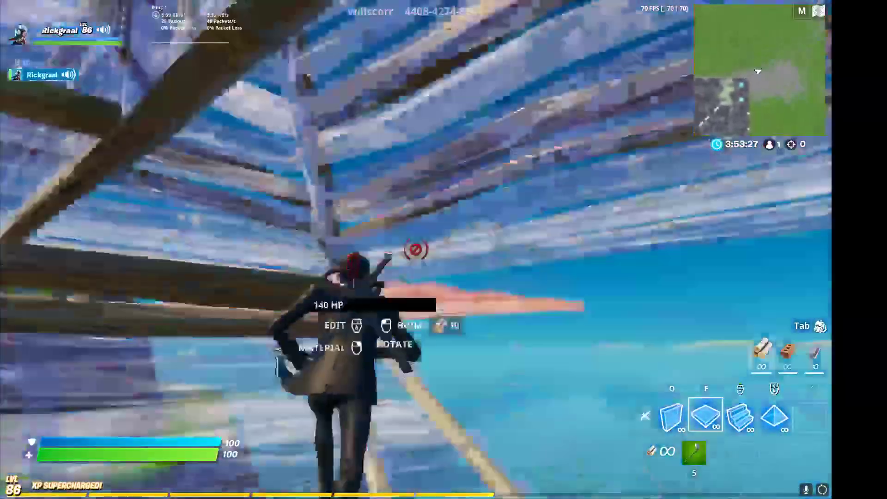
{"action": "left_click", "coordinate": [416, 249]}
{"action": "key", "text": "5"}
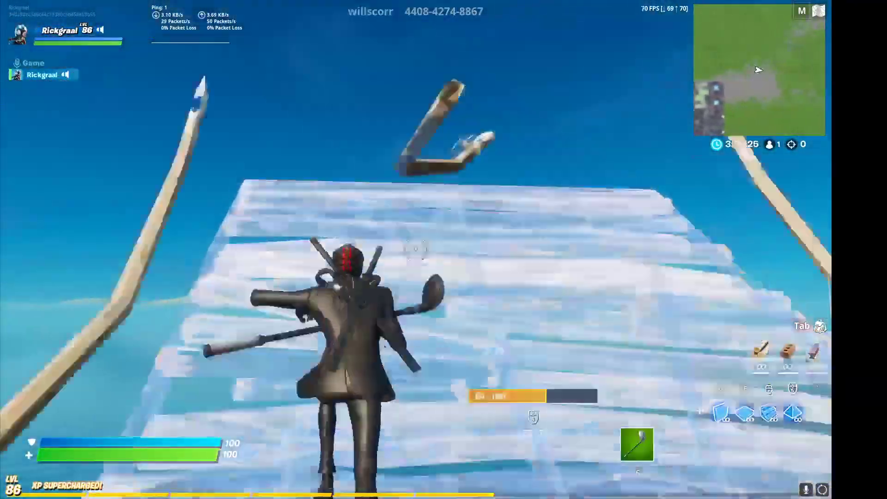